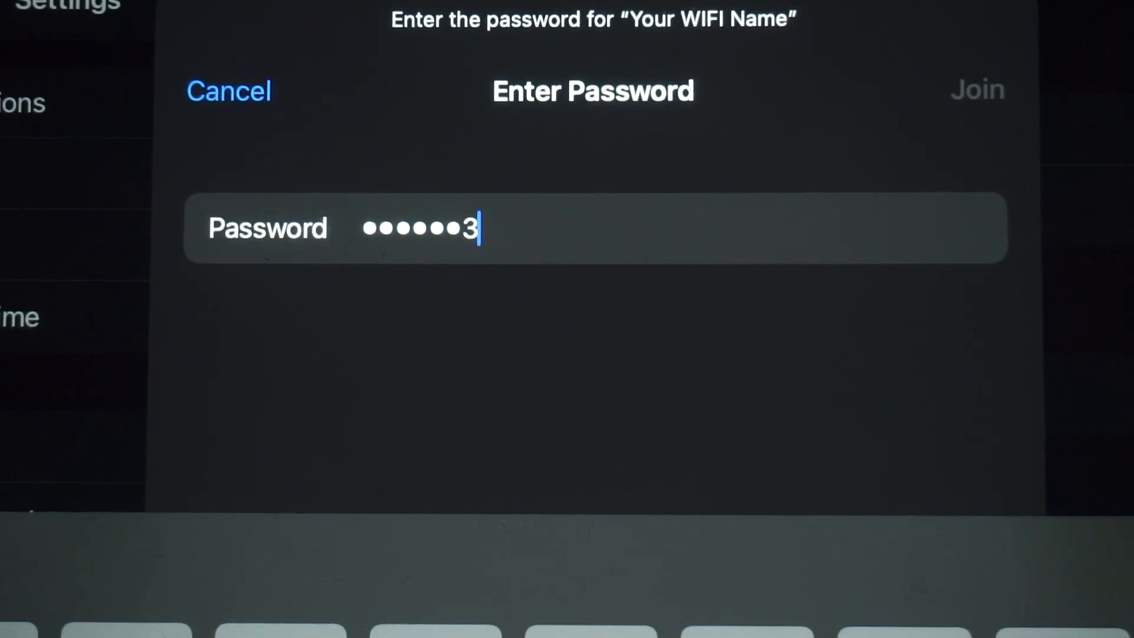
Join the iPad to the router's Wi-Fi network using the WiFi password from the label.
{"action": "type", "text": "256"}
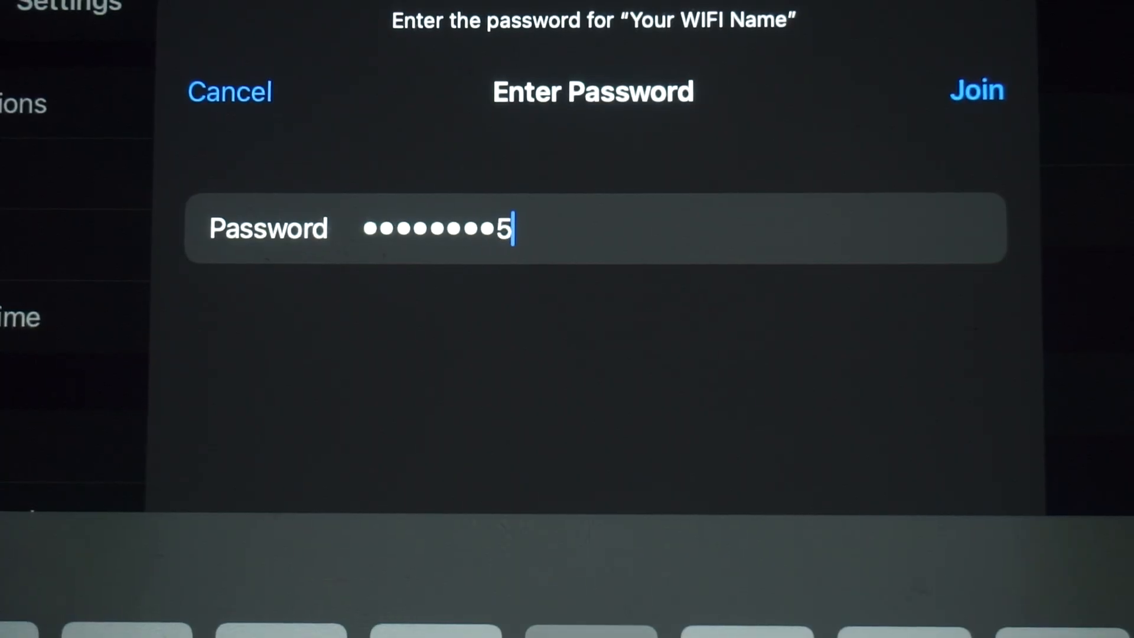
{"action": "left_click", "coordinate": [978, 90]}
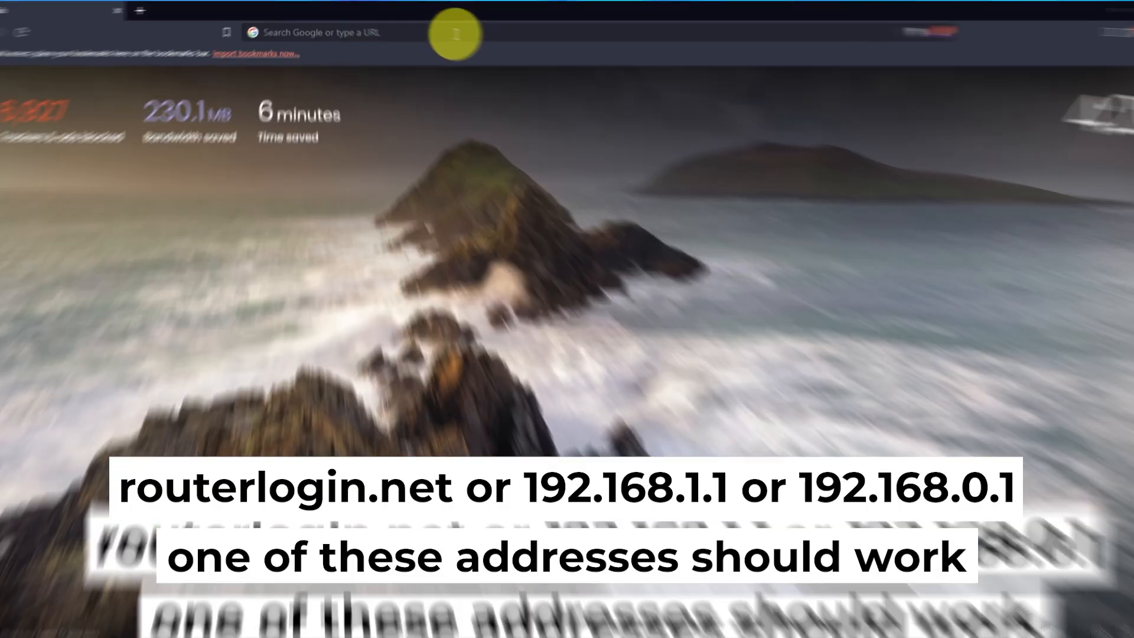
Load the router's page at 192.168.1.1 in Brave.
{"action": "left_click", "coordinate": [441, 28]}
{"action": "type", "text": "192."}
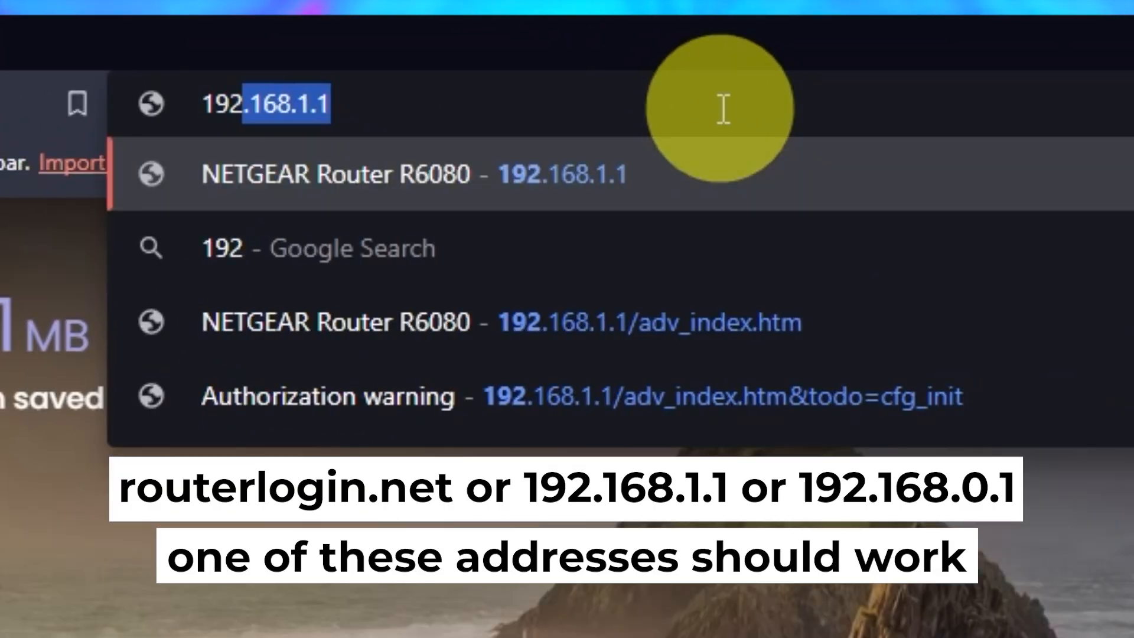
{"action": "type", "text": "168.1.1"}
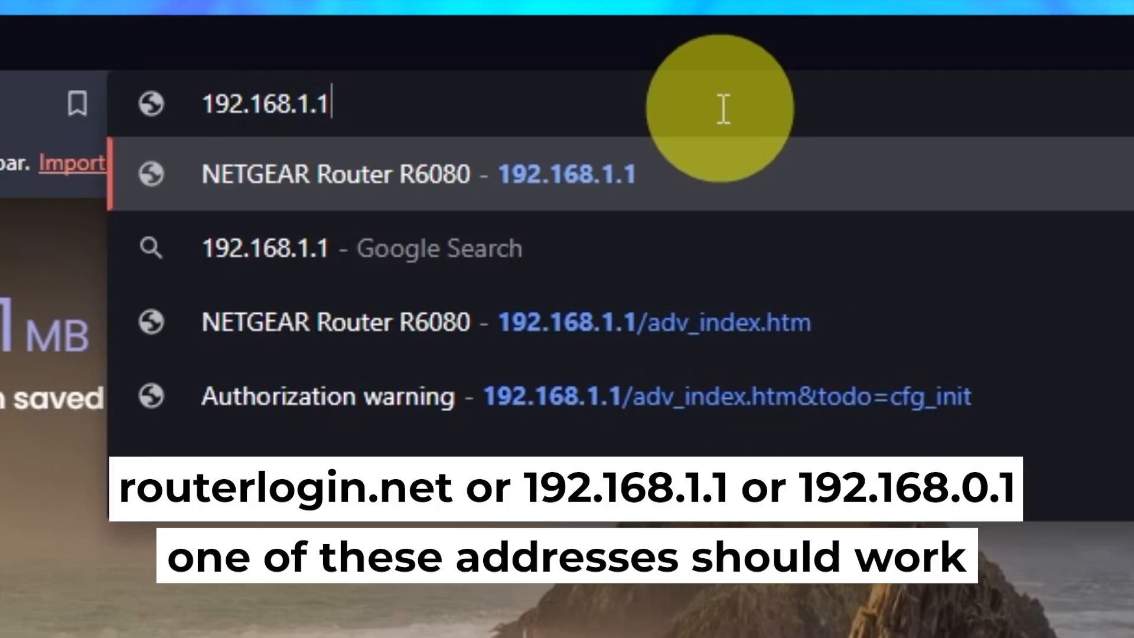
{"action": "key", "text": "Return"}
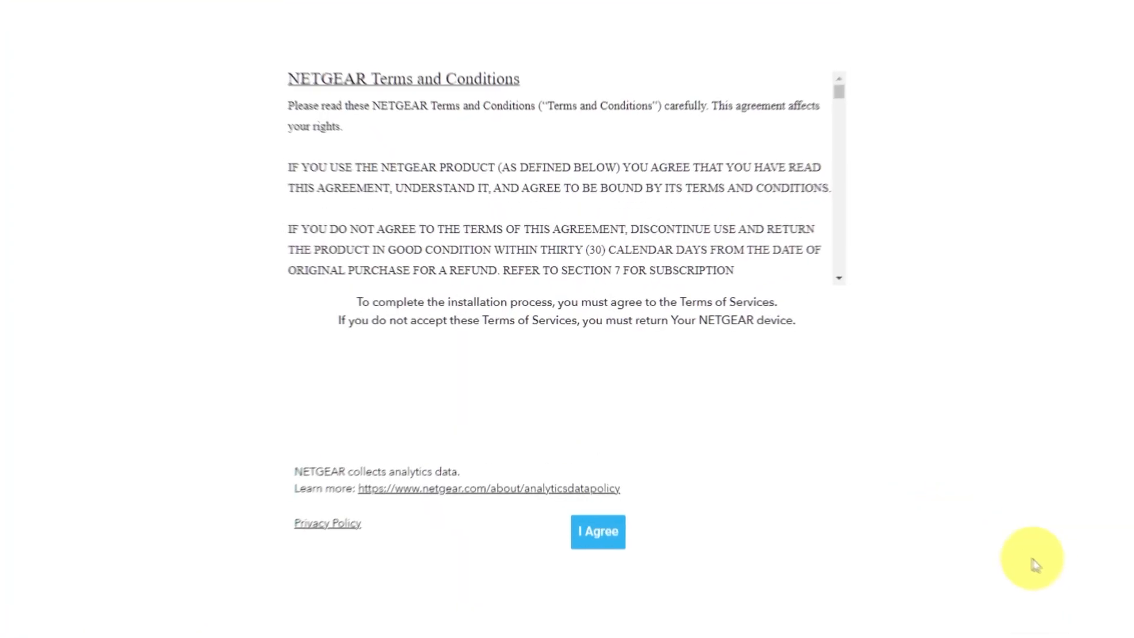
Accept the NETGEAR terms, then continue past the Welcome and Internet-detected pages.
{"action": "left_click", "coordinate": [635, 578]}
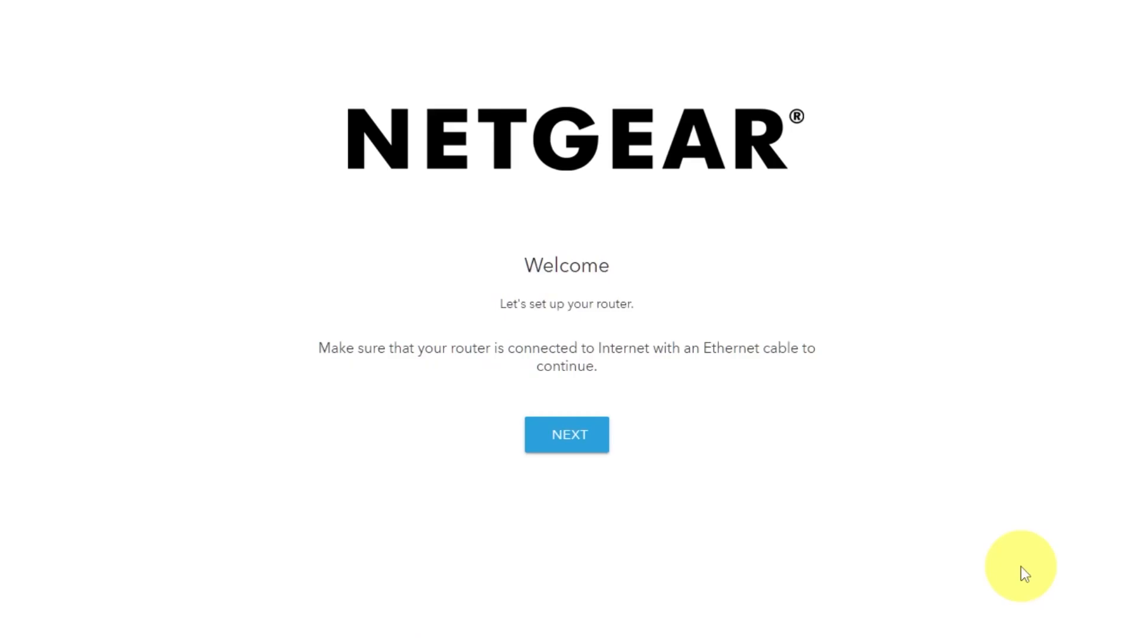
{"action": "left_click", "coordinate": [589, 444]}
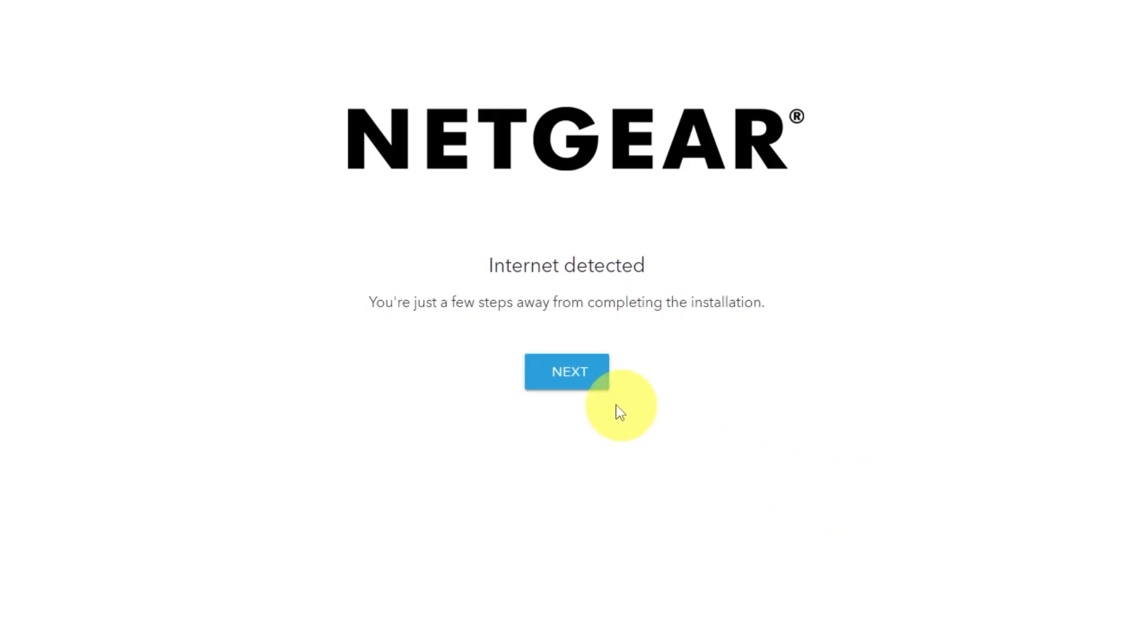
{"action": "left_click", "coordinate": [572, 392]}
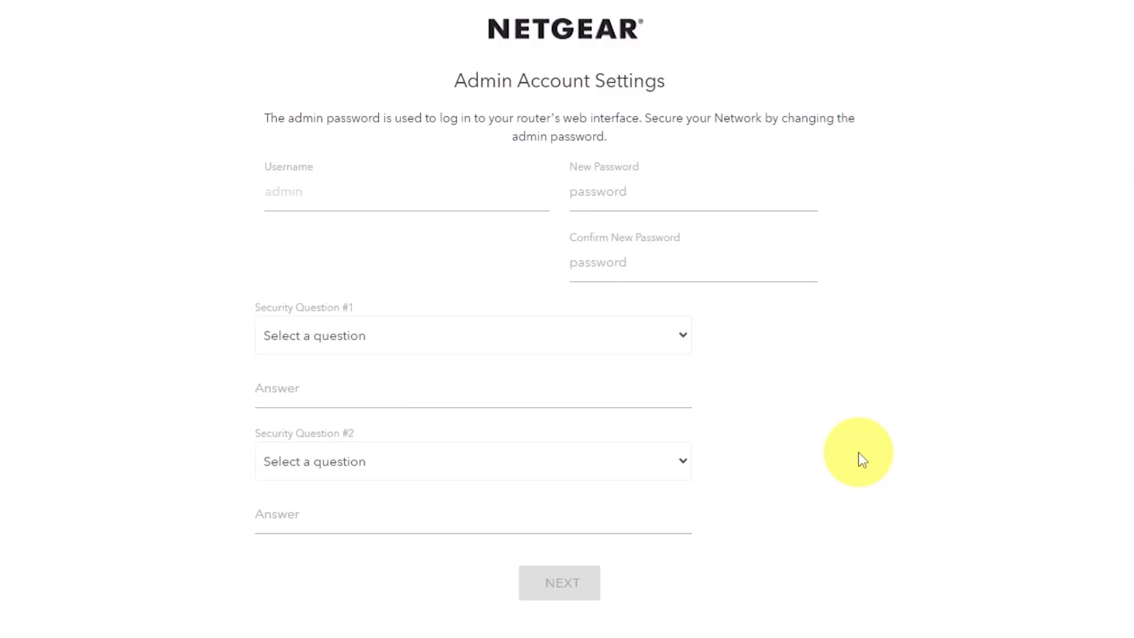
Enter a new admin password and confirm it.
{"action": "left_click", "coordinate": [644, 195]}
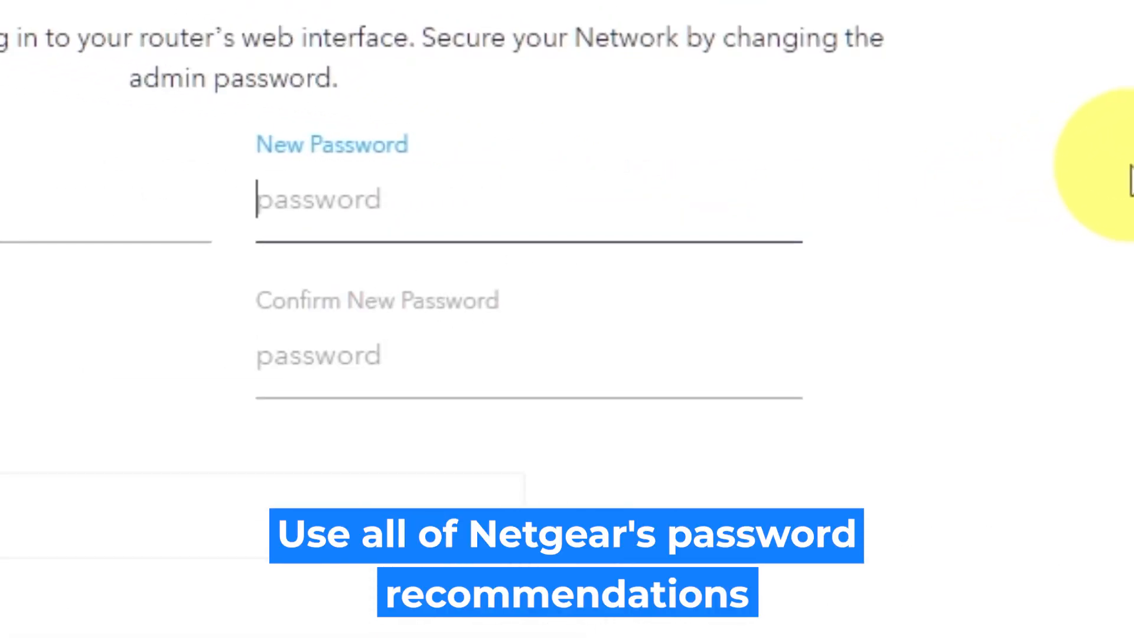
{"action": "type", "text": "P"}
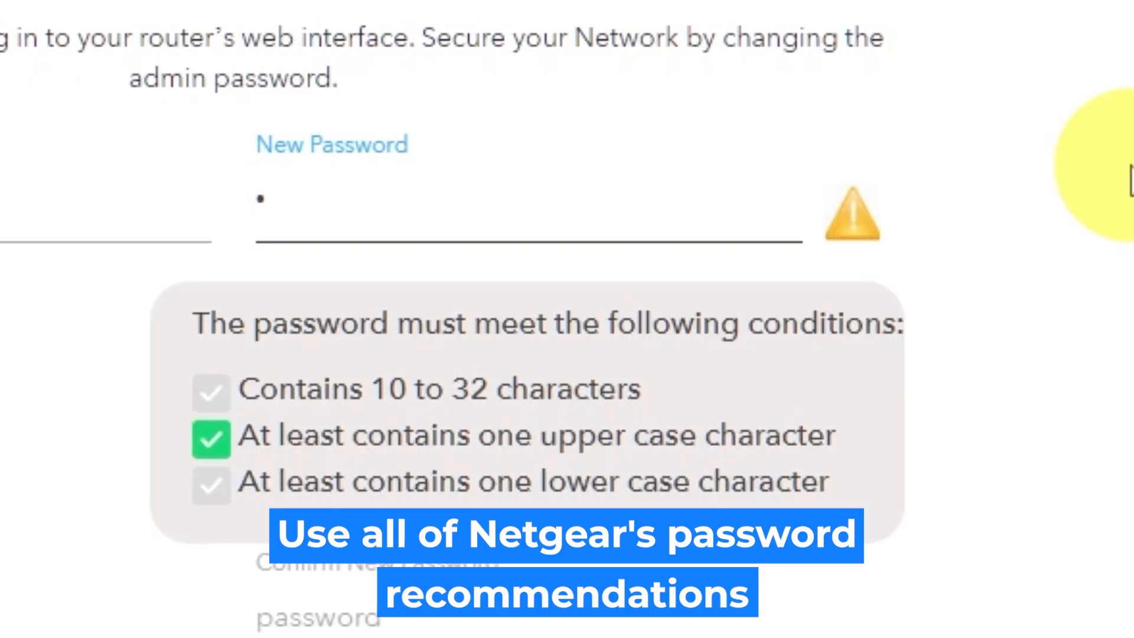
{"action": "type", "text": "asswo"}
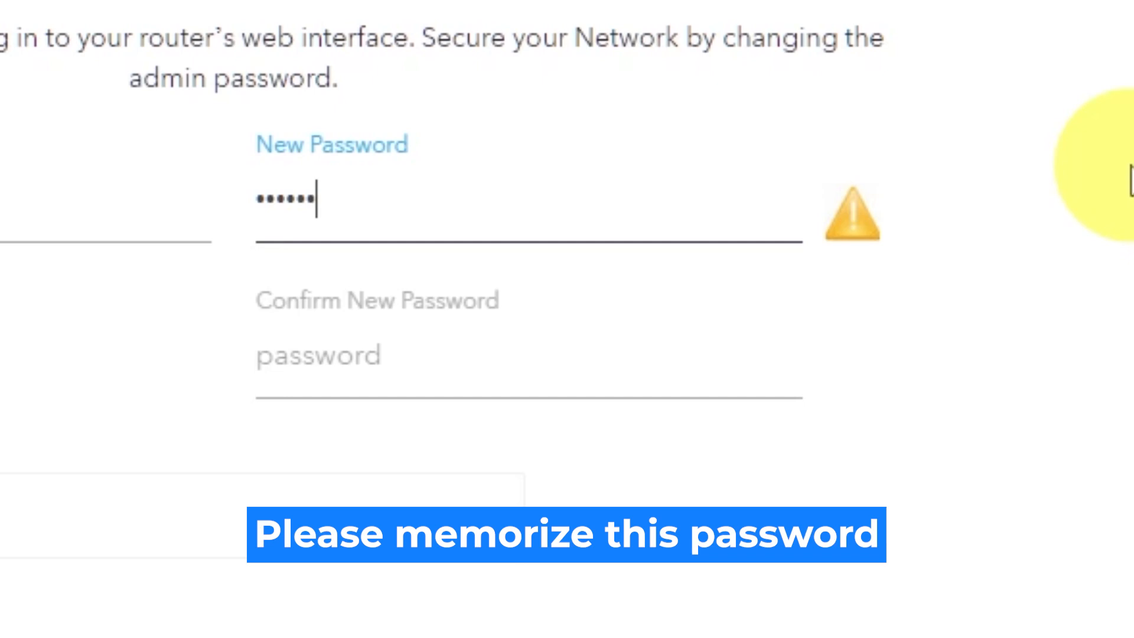
{"action": "type", "text": "rd1"}
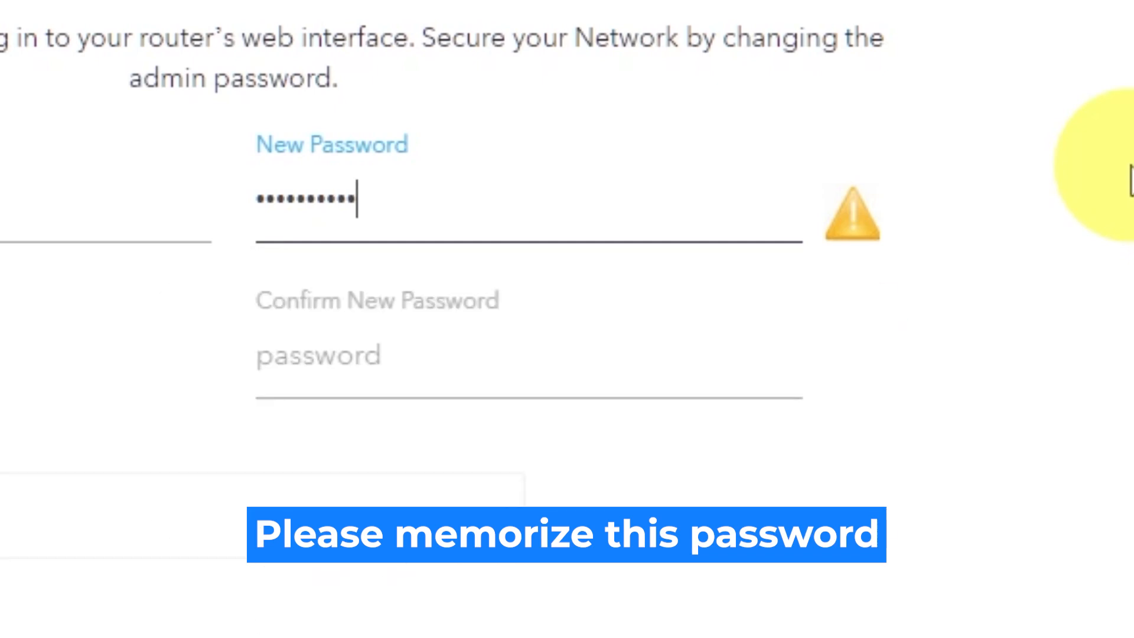
{"action": "left_click", "coordinate": [739, 359]}
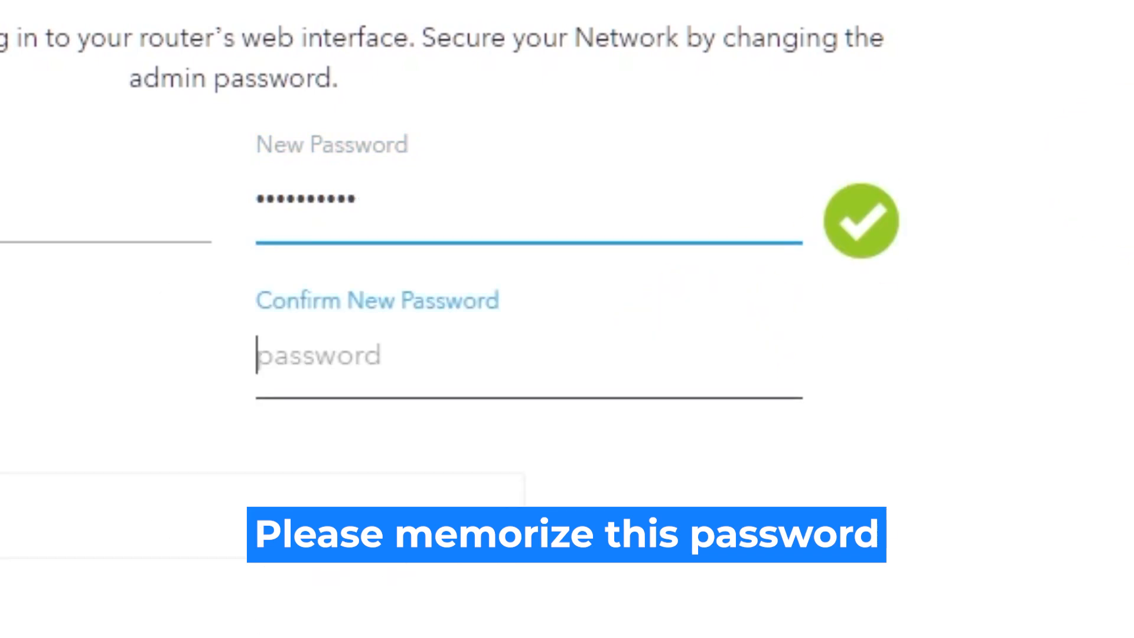
{"action": "type", "text": "pa"}
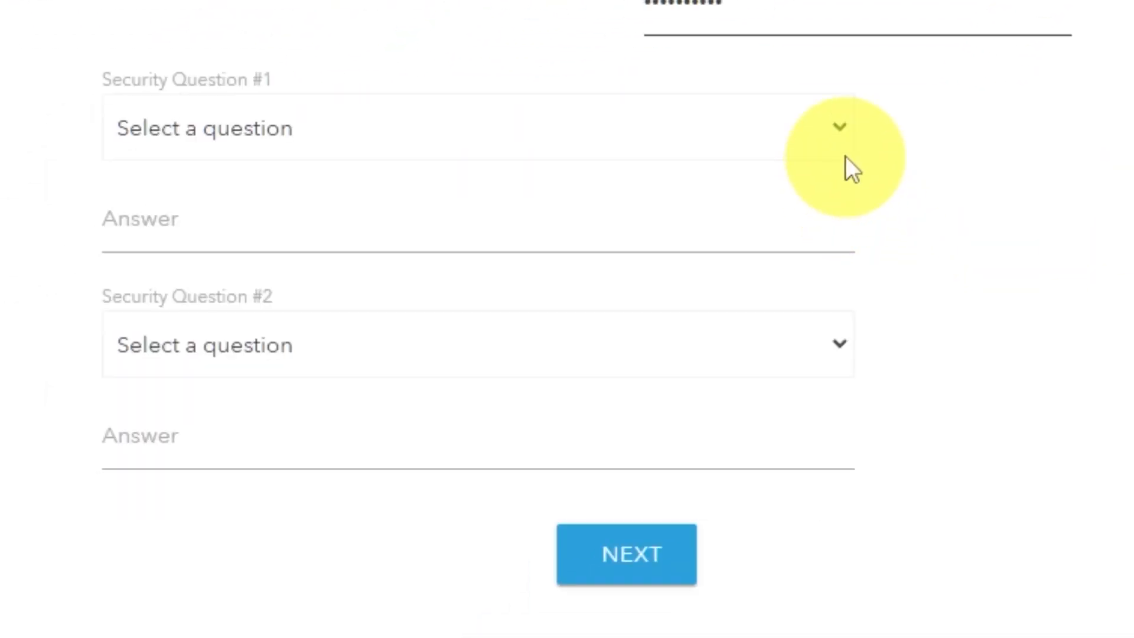
Pick the NETGEAR product and best friend's first name security questions, answer them, and submit.
{"action": "left_click", "coordinate": [842, 126]}
{"action": "left_click", "coordinate": [767, 212]}
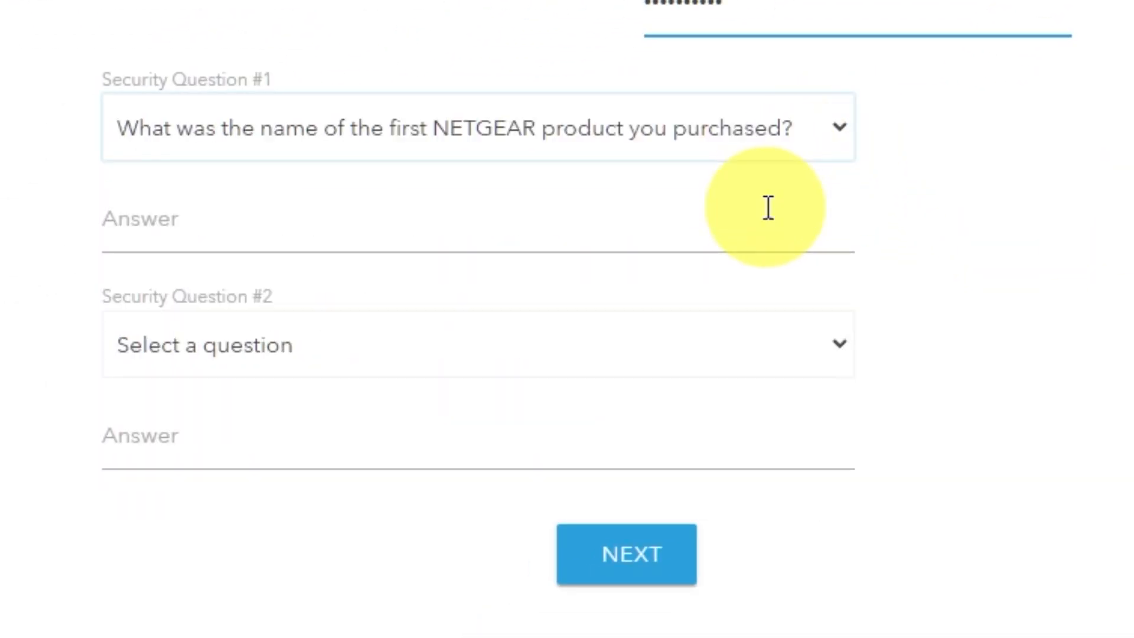
{"action": "left_click", "coordinate": [690, 230]}
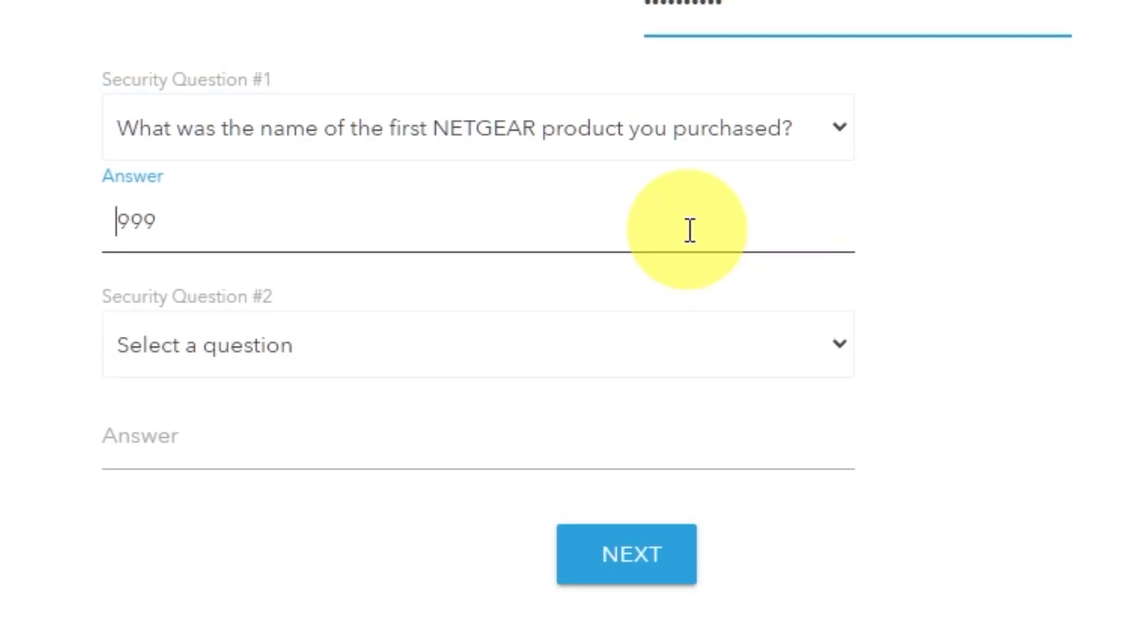
{"action": "left_click", "coordinate": [839, 348]}
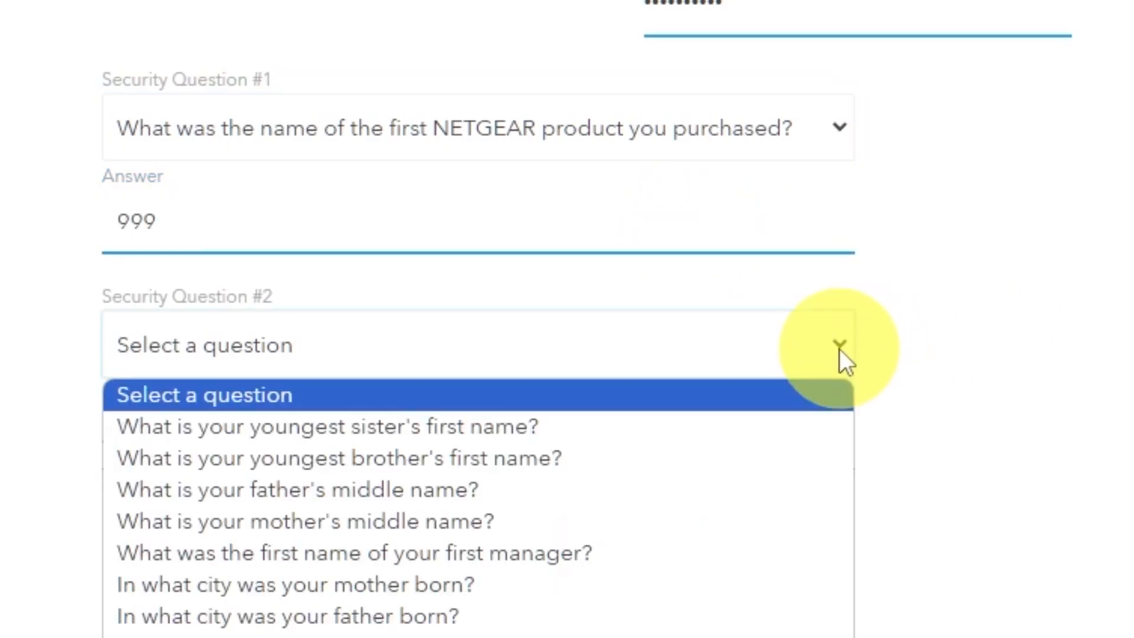
{"action": "left_click", "coordinate": [472, 635]}
{"action": "left_click", "coordinate": [418, 454]}
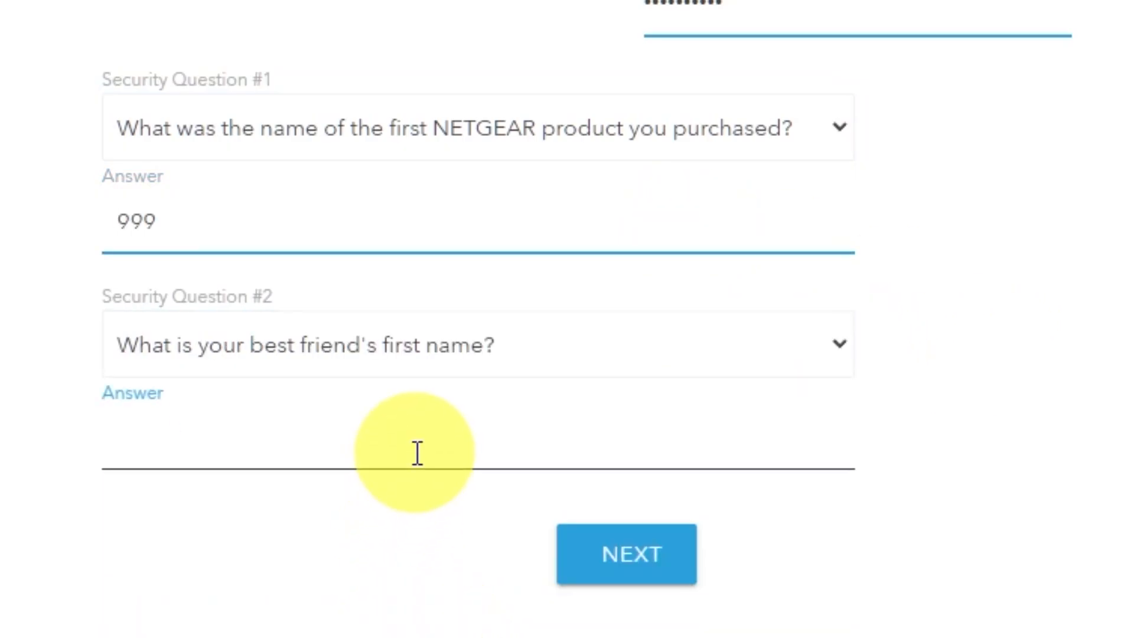
{"action": "type", "text": "bob"}
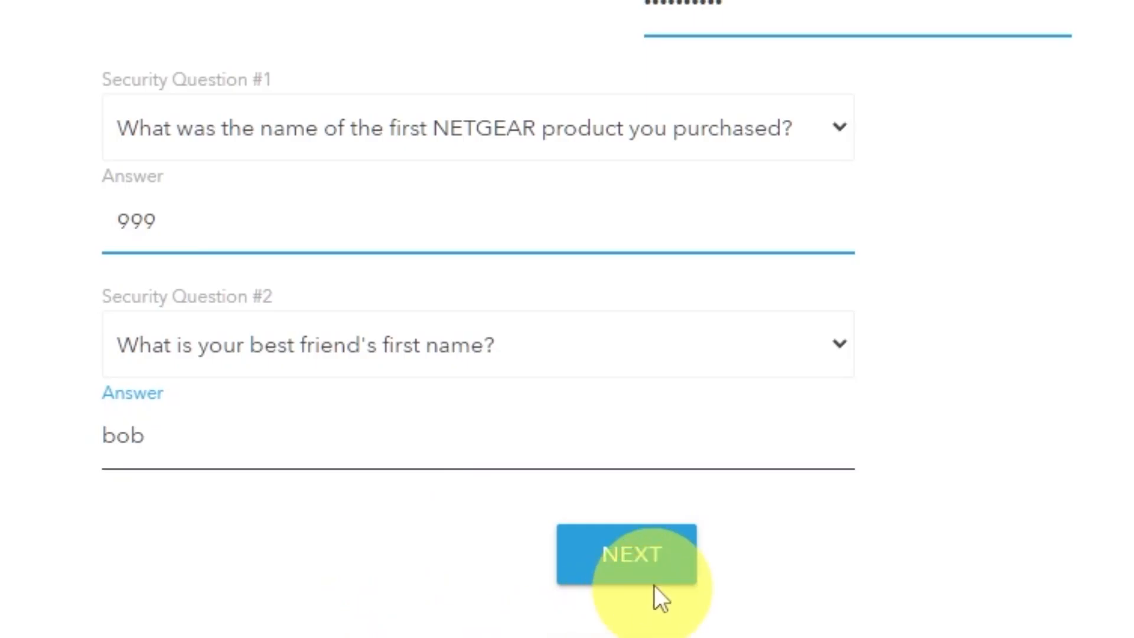
{"action": "left_click", "coordinate": [661, 567]}
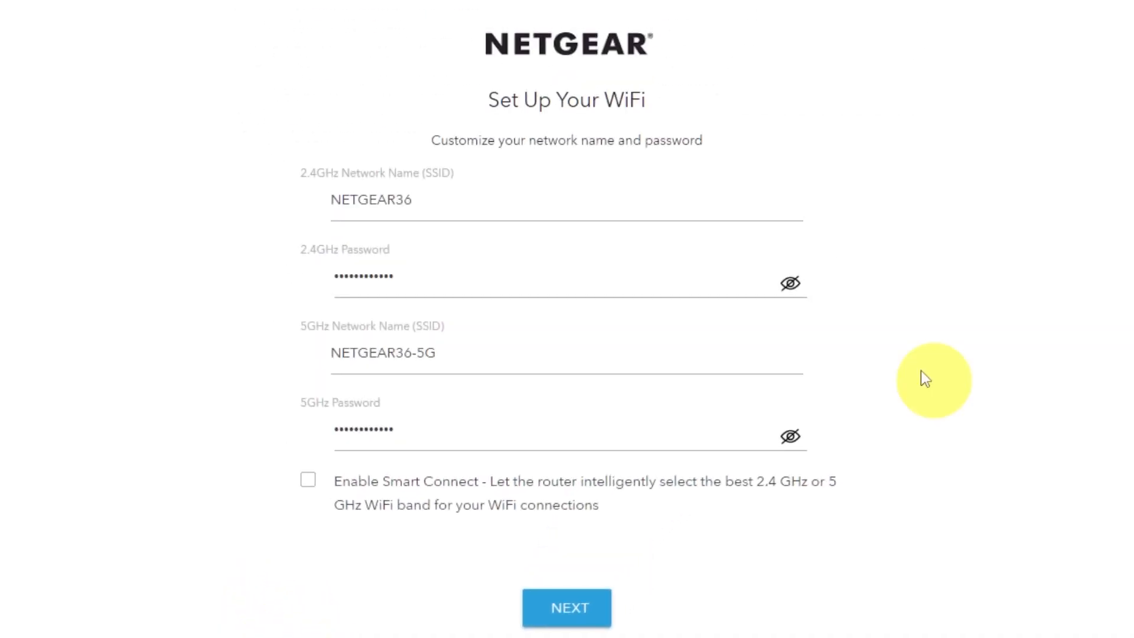
Review the 2.4GHz and 5GHz WiFi names and passwords, then save the WiFi settings.
{"action": "left_click", "coordinate": [792, 283]}
{"action": "left_click", "coordinate": [791, 436]}
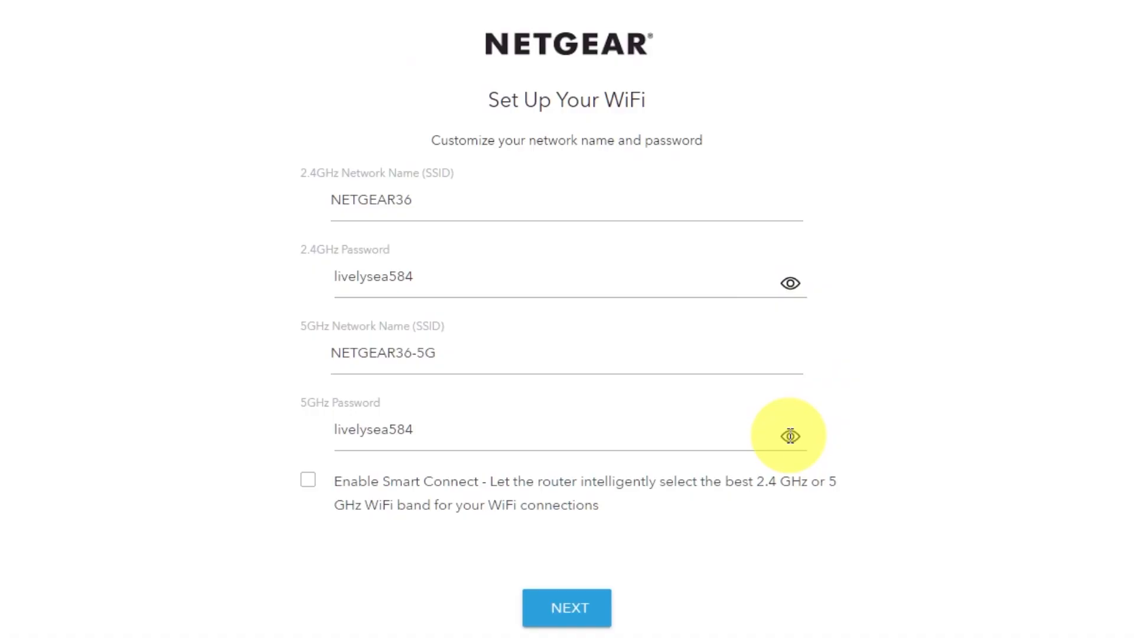
{"action": "left_click", "coordinate": [790, 437]}
{"action": "left_click", "coordinate": [790, 283]}
{"action": "left_click", "coordinate": [412, 199]}
{"action": "left_click", "coordinate": [426, 354]}
{"action": "left_click_drag", "start_coordinate": [431, 356], "coordinate": [389, 358]}
{"action": "left_click", "coordinate": [466, 433]}
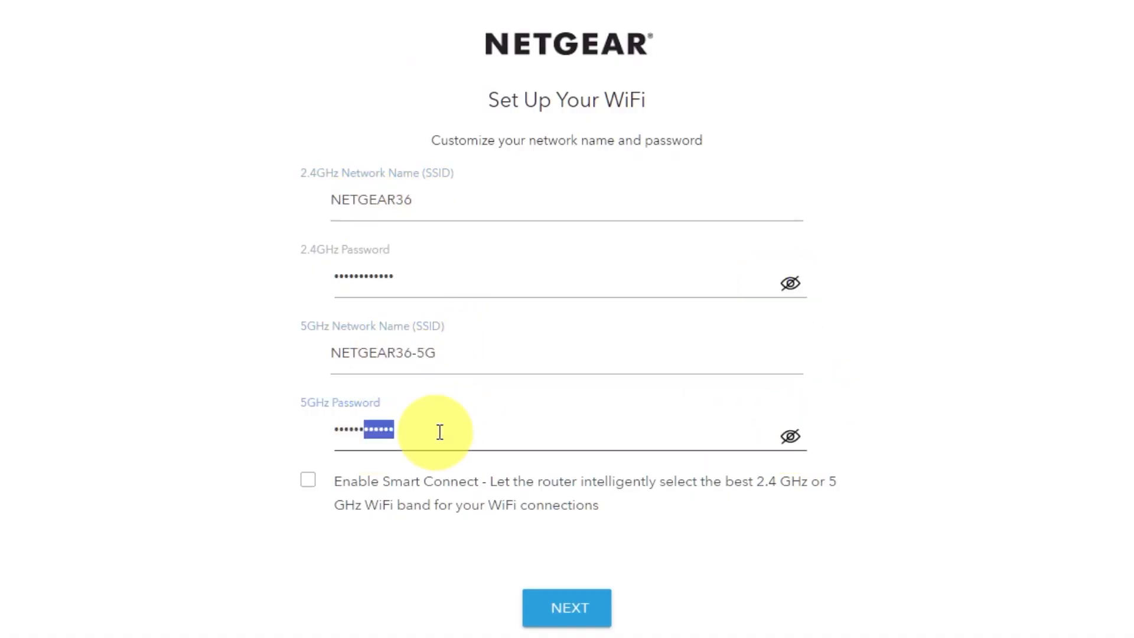
{"action": "left_click", "coordinate": [592, 607]}
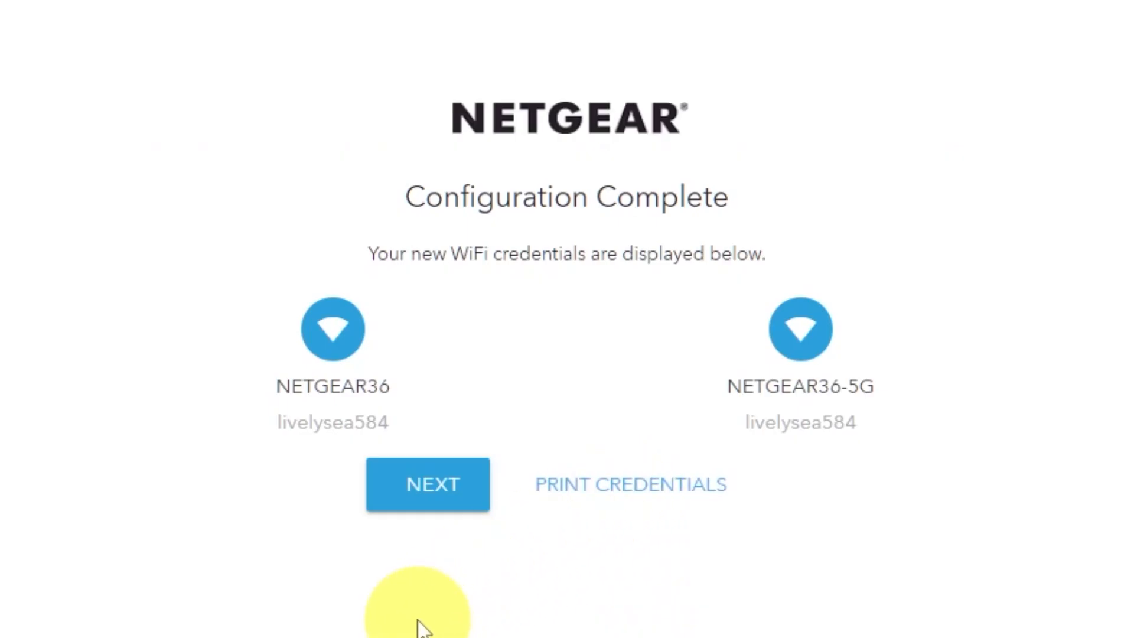
Continue past Configuration Complete and the firmware check confirming V1.0.14.134 is current.
{"action": "left_click", "coordinate": [412, 500]}
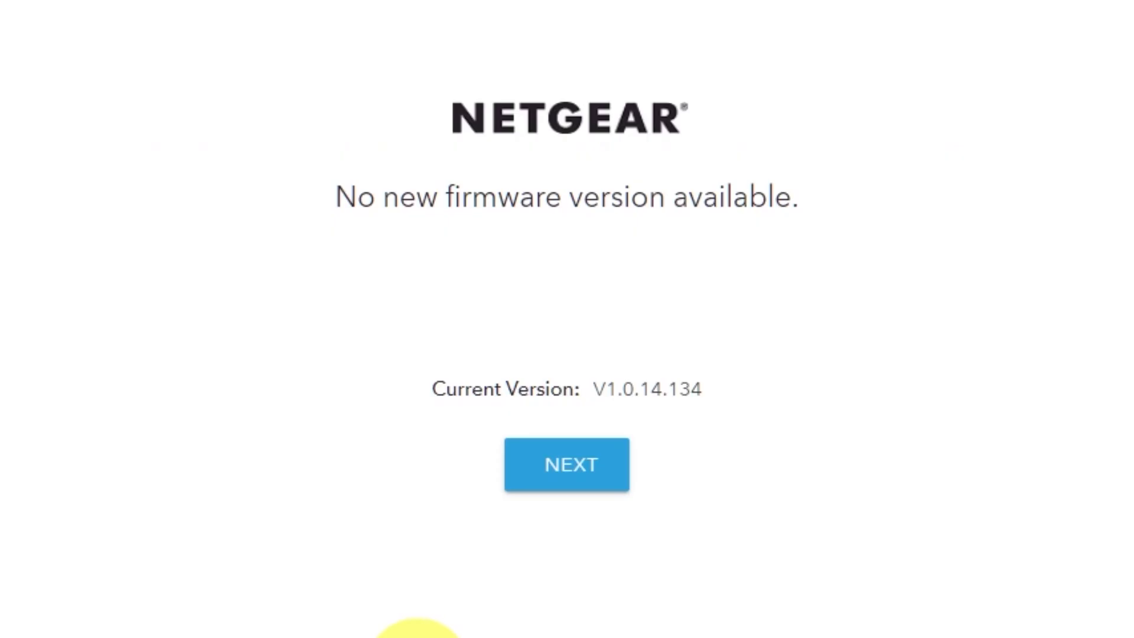
{"action": "left_click", "coordinate": [593, 484]}
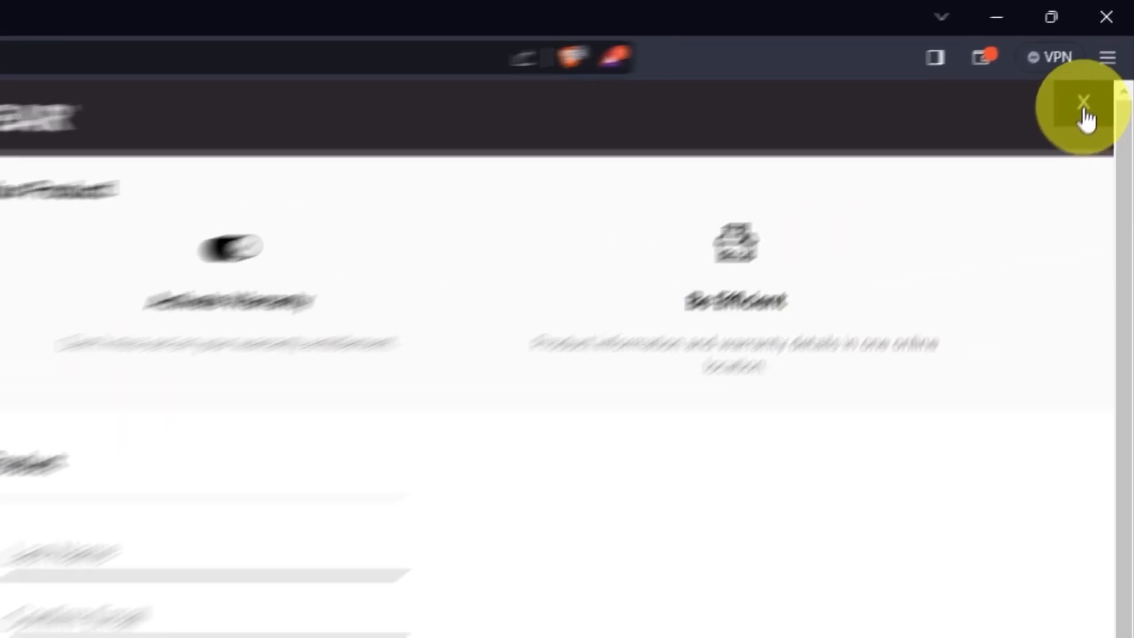
Return to the router at 192.168.1.1 and fill in the admin sign-in credentials.
{"action": "left_click", "coordinate": [1054, 168]}
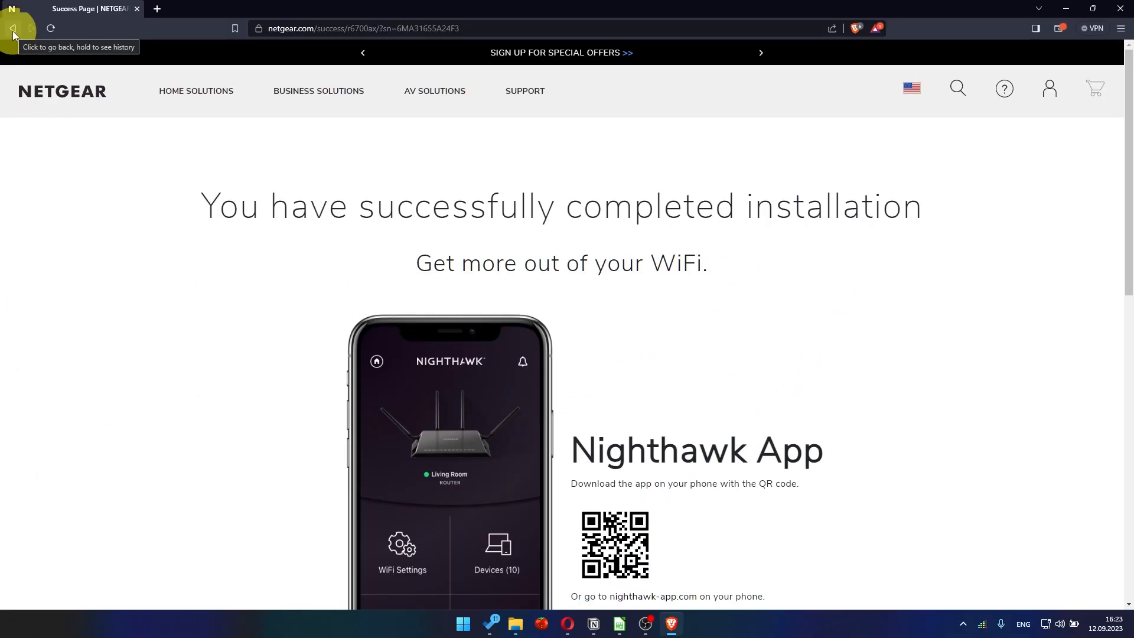
{"action": "left_click", "coordinate": [283, 28]}
{"action": "key", "text": "BackSpace"}
{"action": "type", "text": "192.168.1.1"}
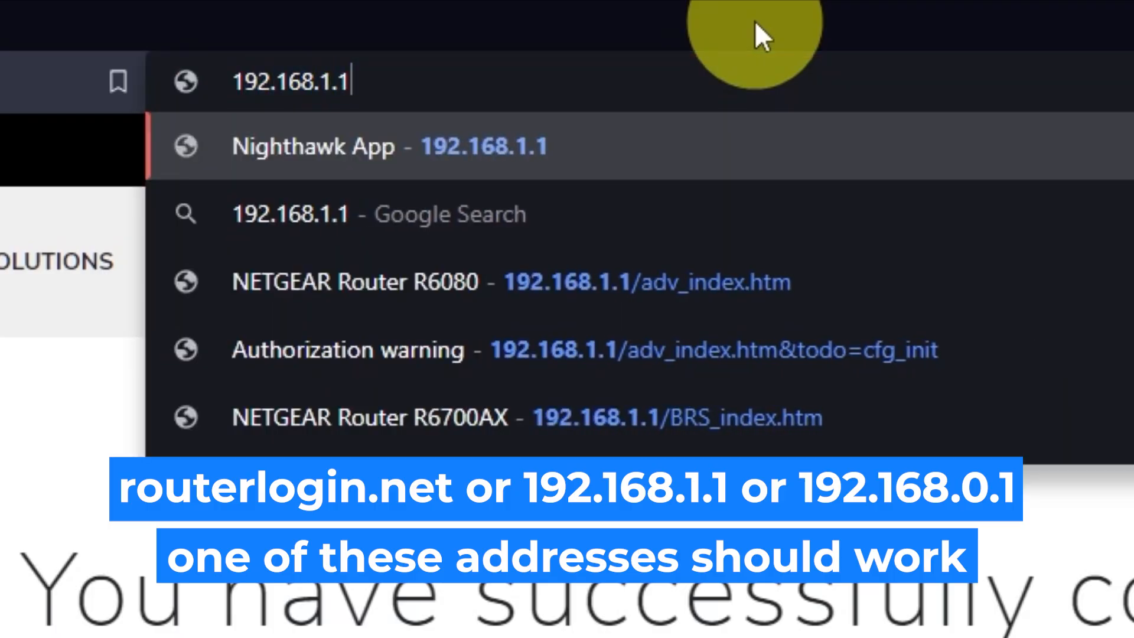
{"action": "key", "text": "Return"}
{"action": "type", "text": "admin"}
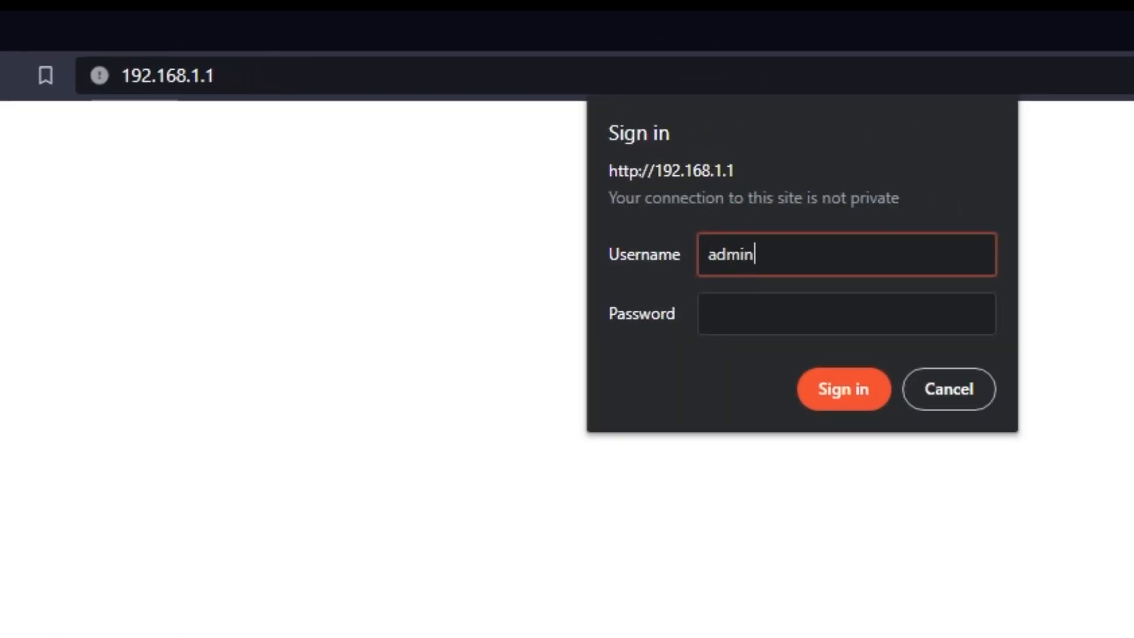
{"action": "key", "text": "Tab"}
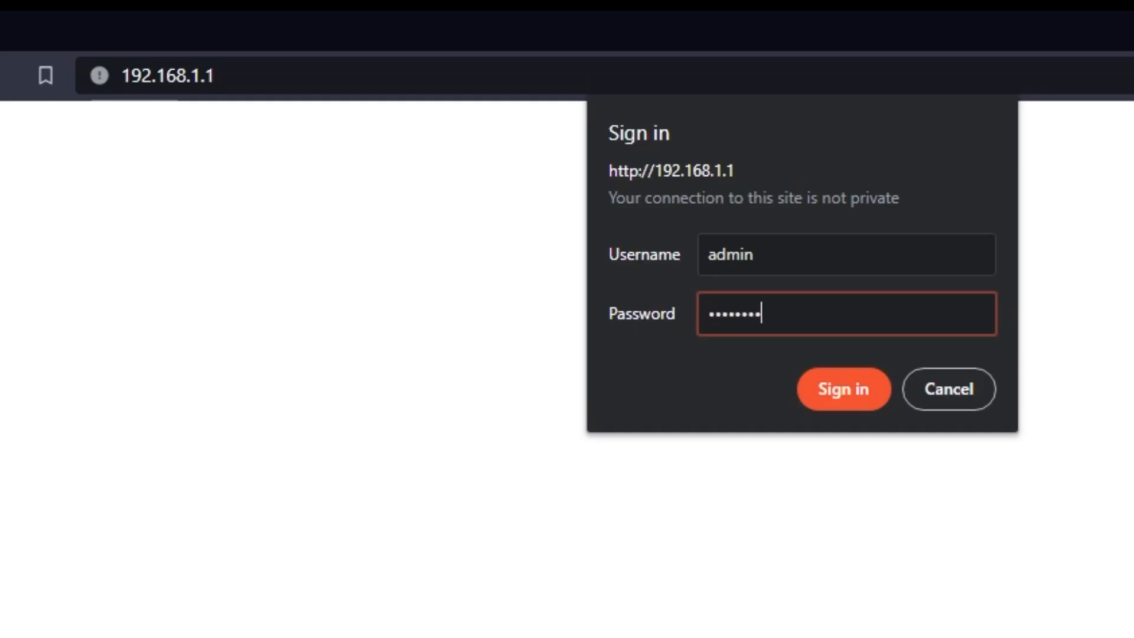
Sign in, dismiss the NETGEAR Armor promotion, and leave the language on Auto.
{"action": "left_click", "coordinate": [832, 393]}
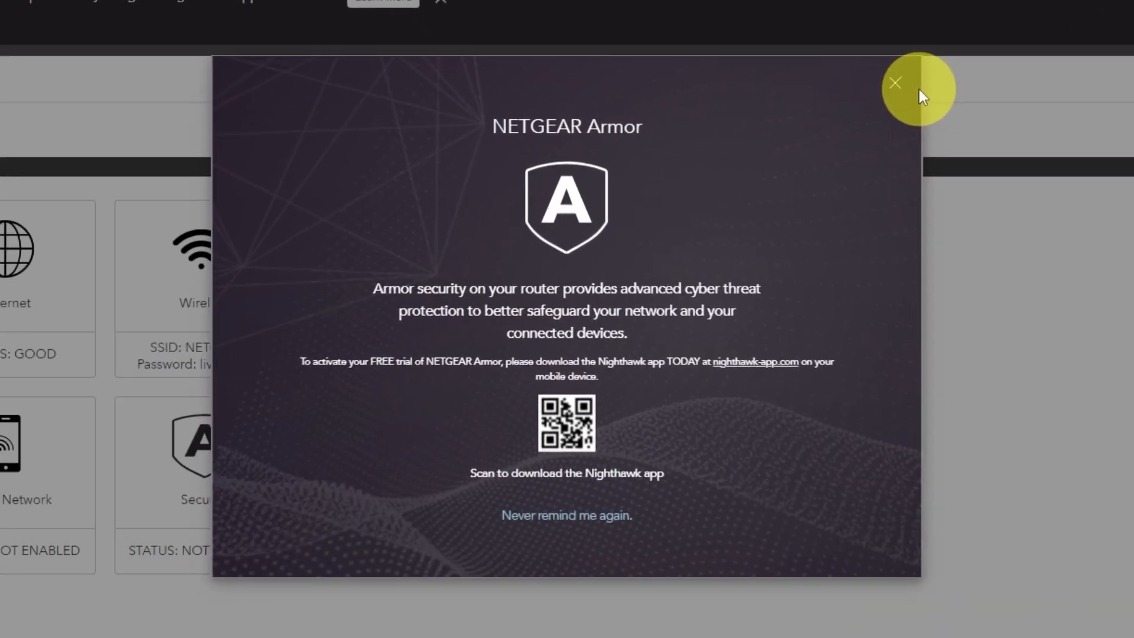
{"action": "left_click", "coordinate": [896, 84]}
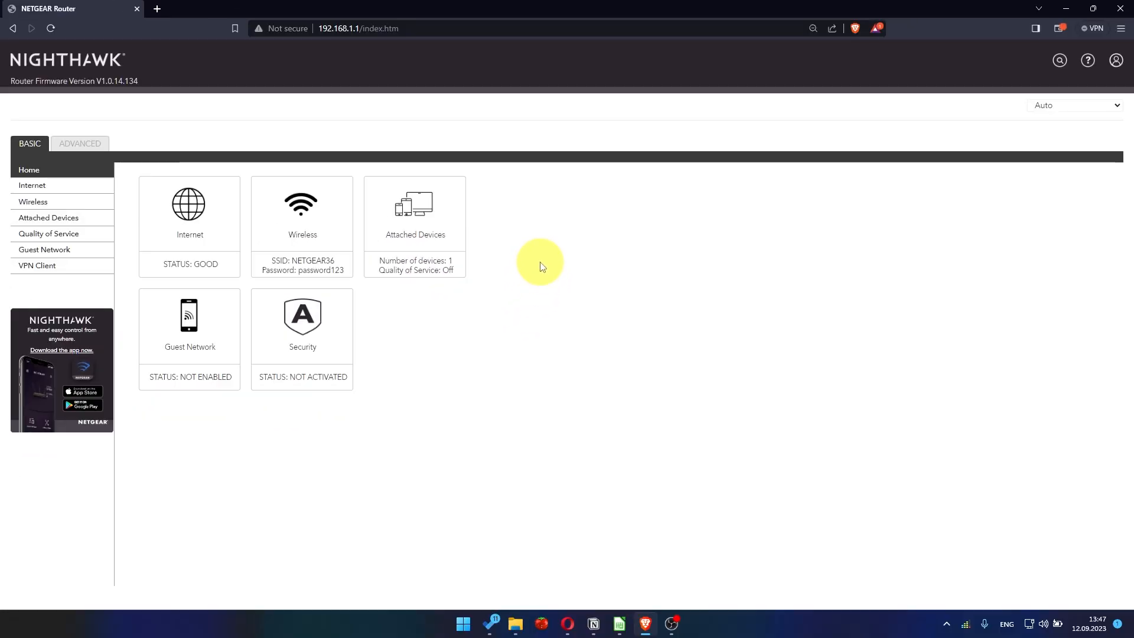
{"action": "left_click", "coordinate": [1069, 106]}
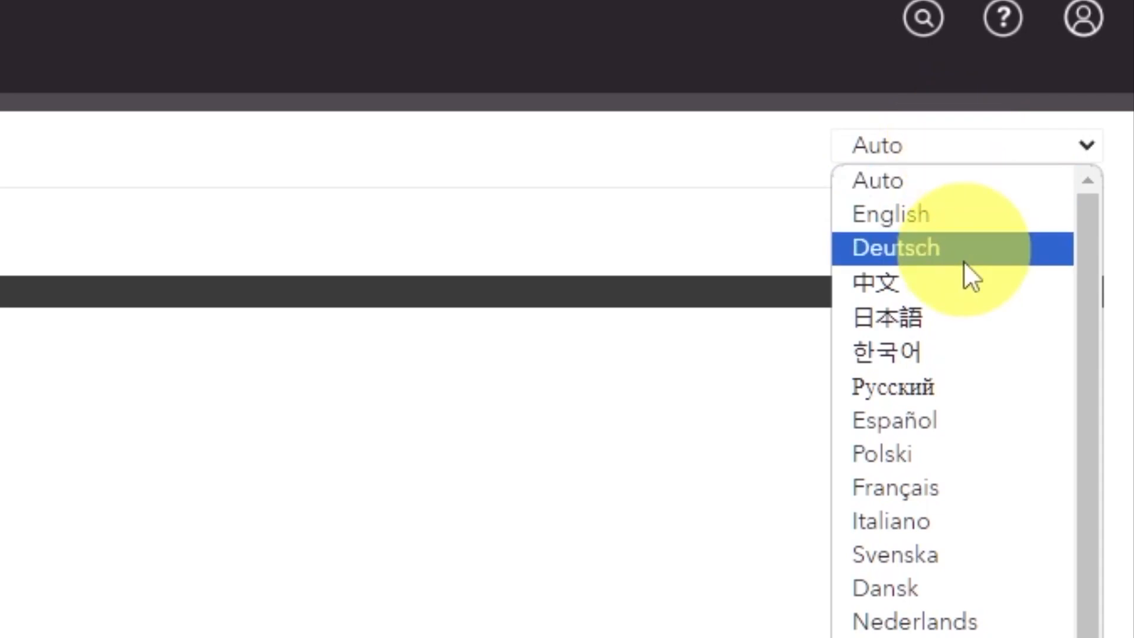
{"action": "scroll", "coordinate": [960, 434], "scroll_direction": "down", "scroll_amount": 1}
{"action": "scroll", "coordinate": [945, 544], "scroll_direction": "up", "scroll_amount": 1}
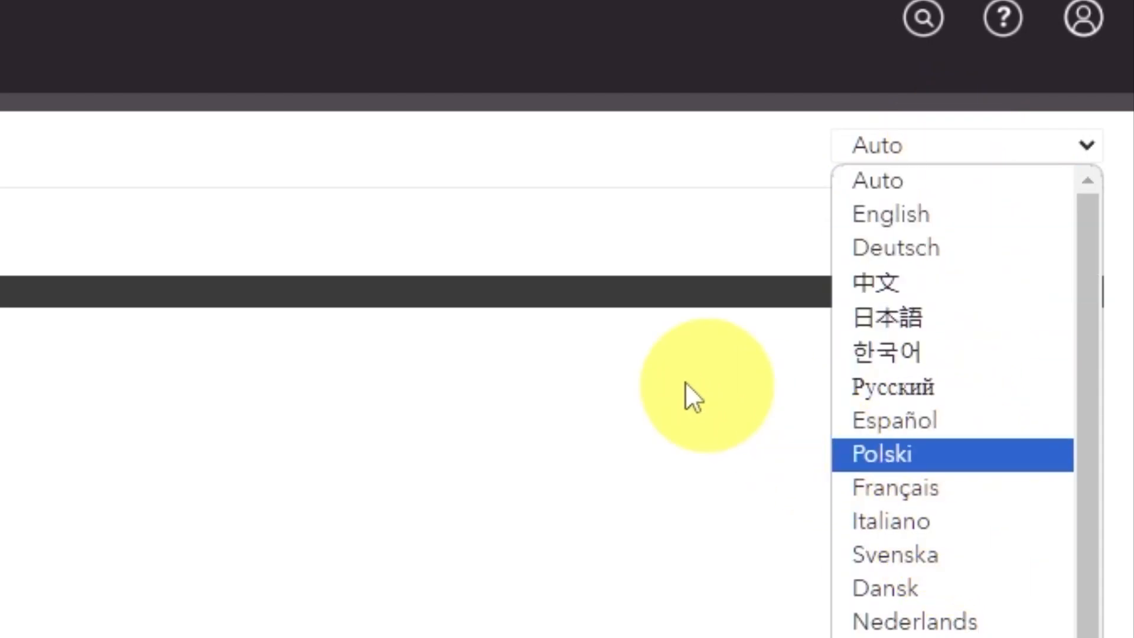
{"action": "left_click", "coordinate": [265, 404]}
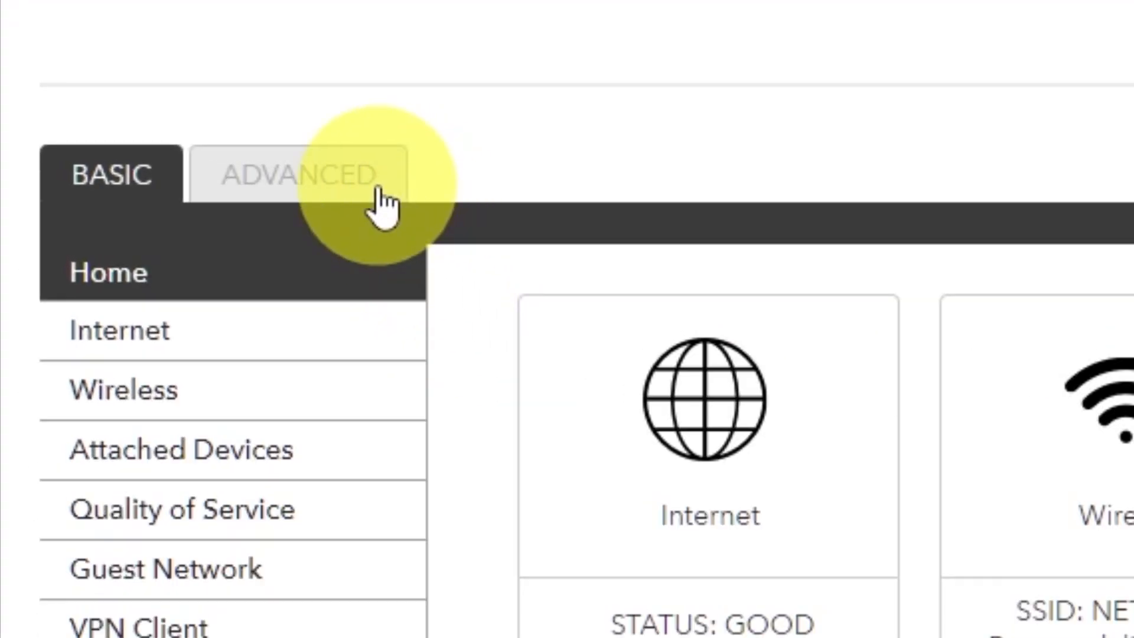
In ADVANCED > Setup Wizard, choose to configure the router manually and continue.
{"action": "left_click", "coordinate": [379, 190]}
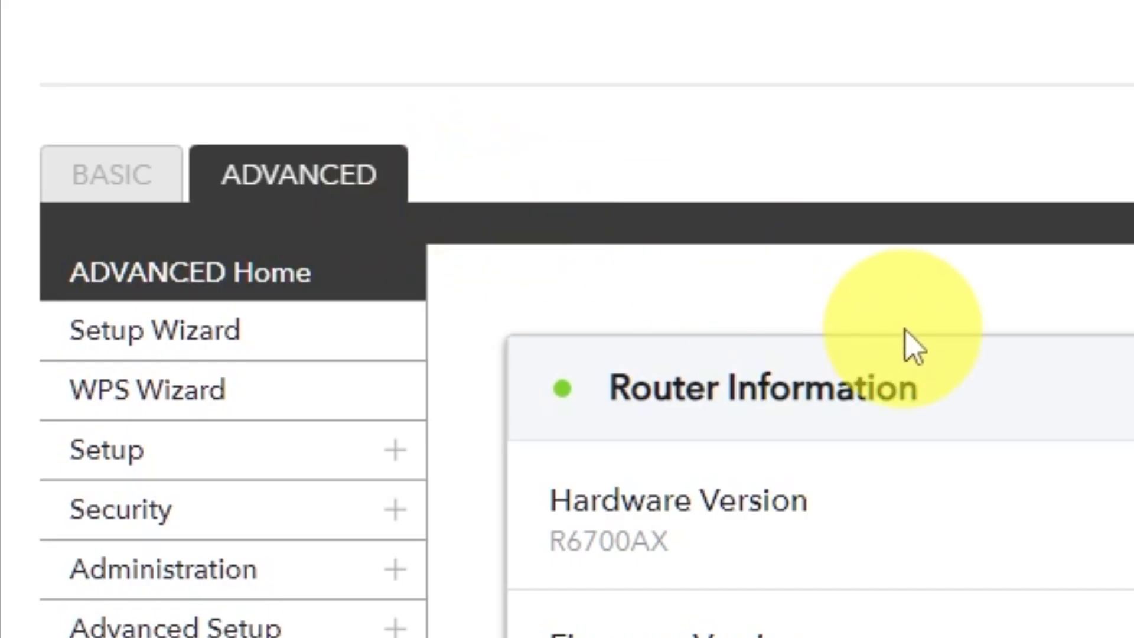
{"action": "left_click", "coordinate": [316, 361]}
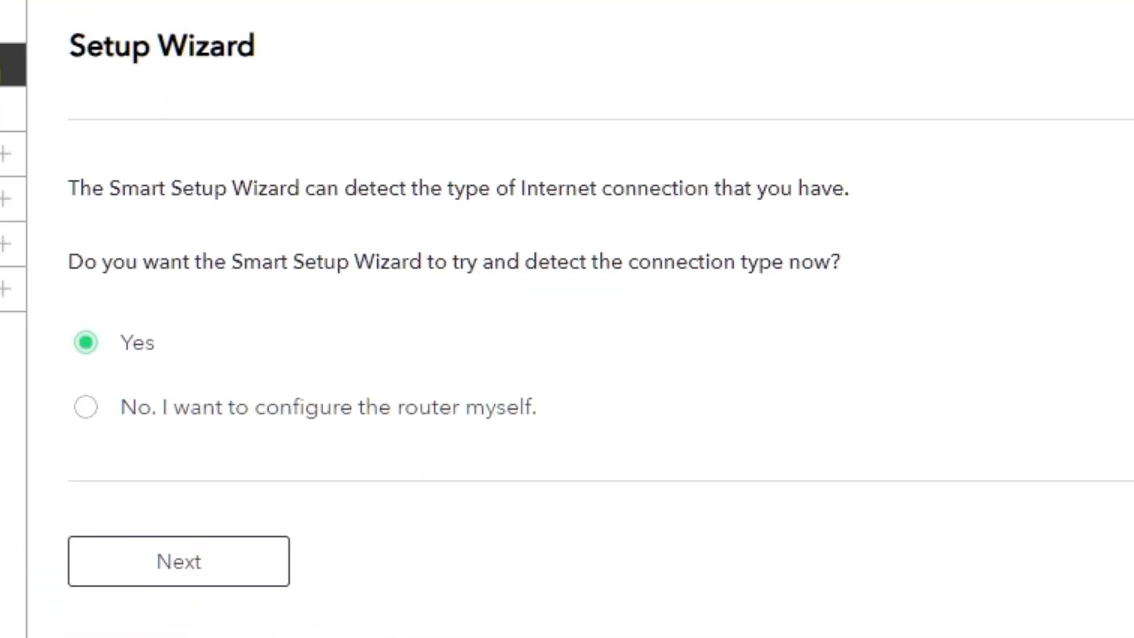
{"action": "left_click", "coordinate": [86, 409]}
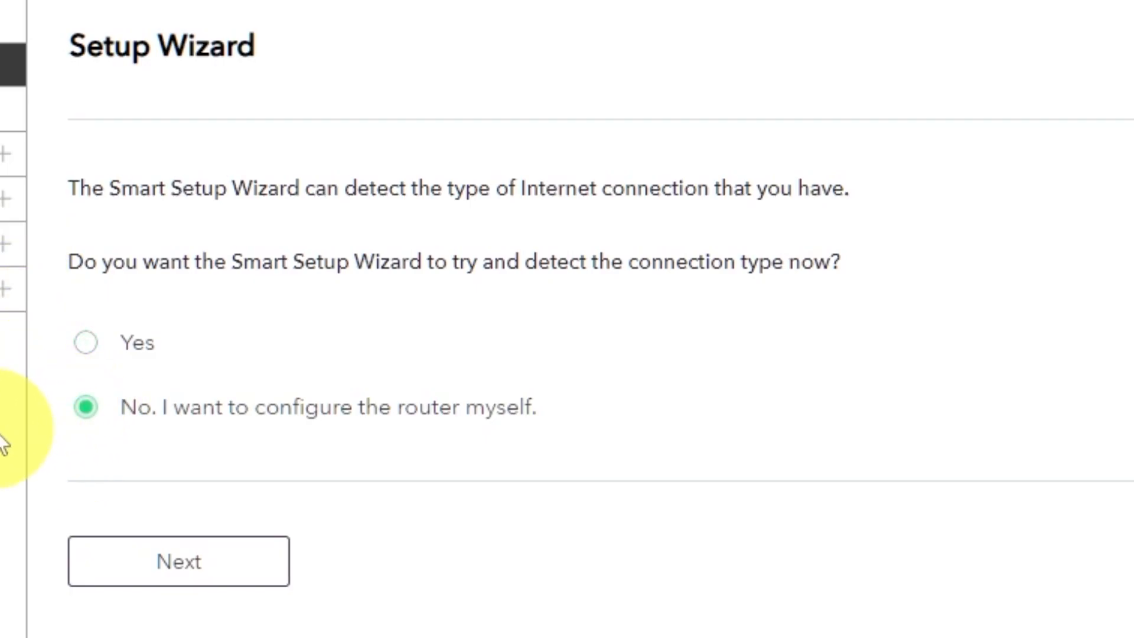
{"action": "left_click", "coordinate": [208, 572]}
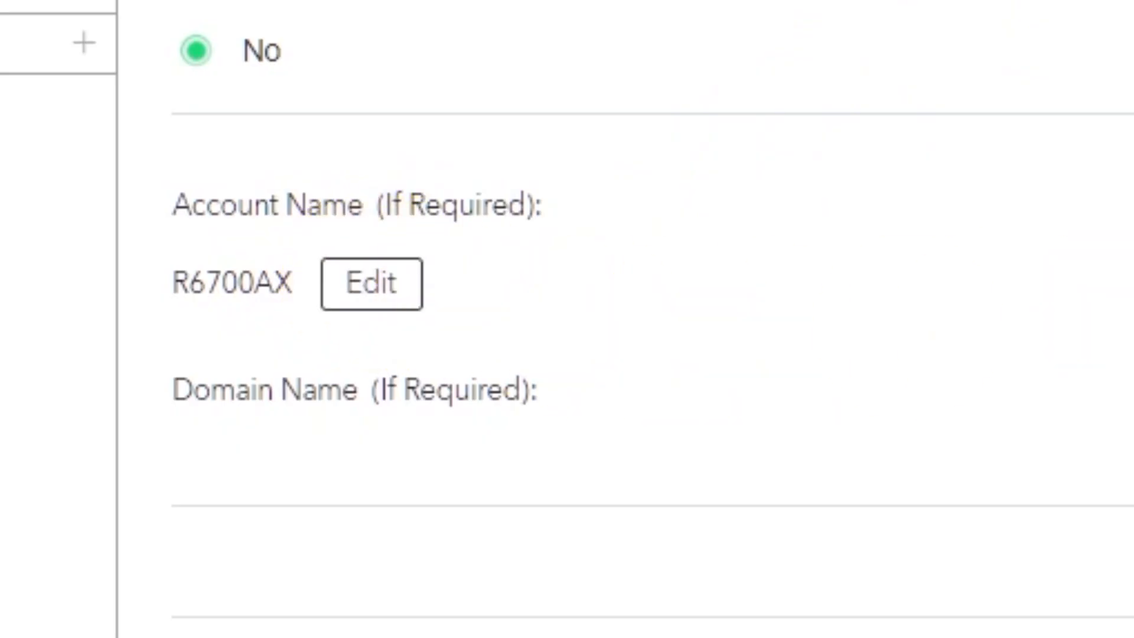
Switch the Internet Setup DNS servers to Get Automatically from ISP.
{"action": "scroll", "coordinate": [367, 258], "scroll_direction": "down", "scroll_amount": 1}
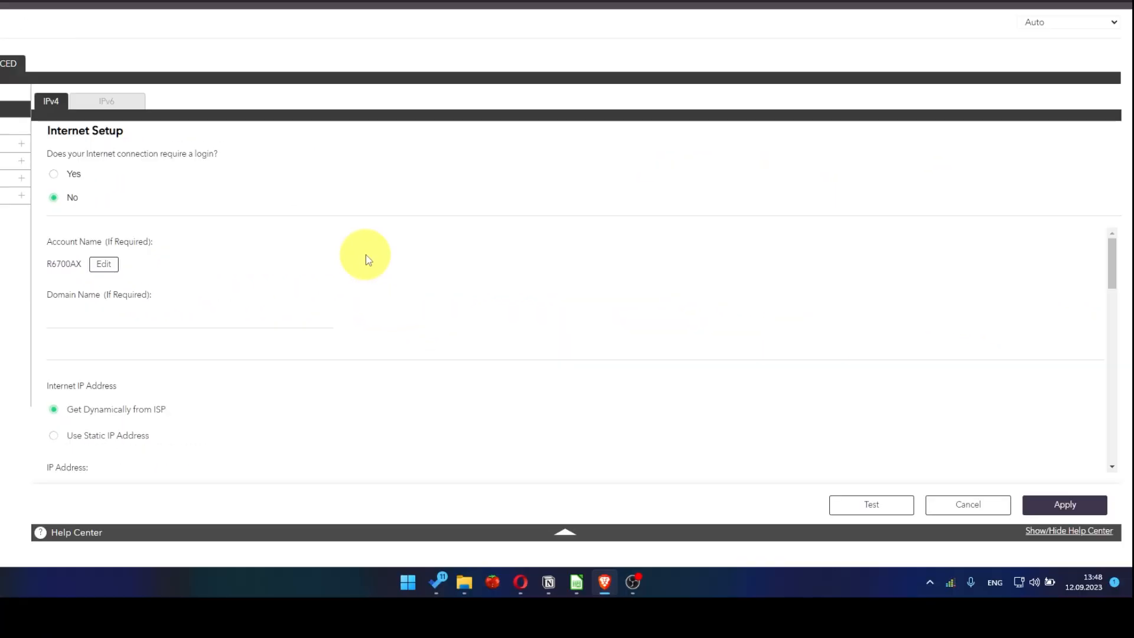
{"action": "scroll", "coordinate": [369, 260], "scroll_direction": "down", "scroll_amount": 1}
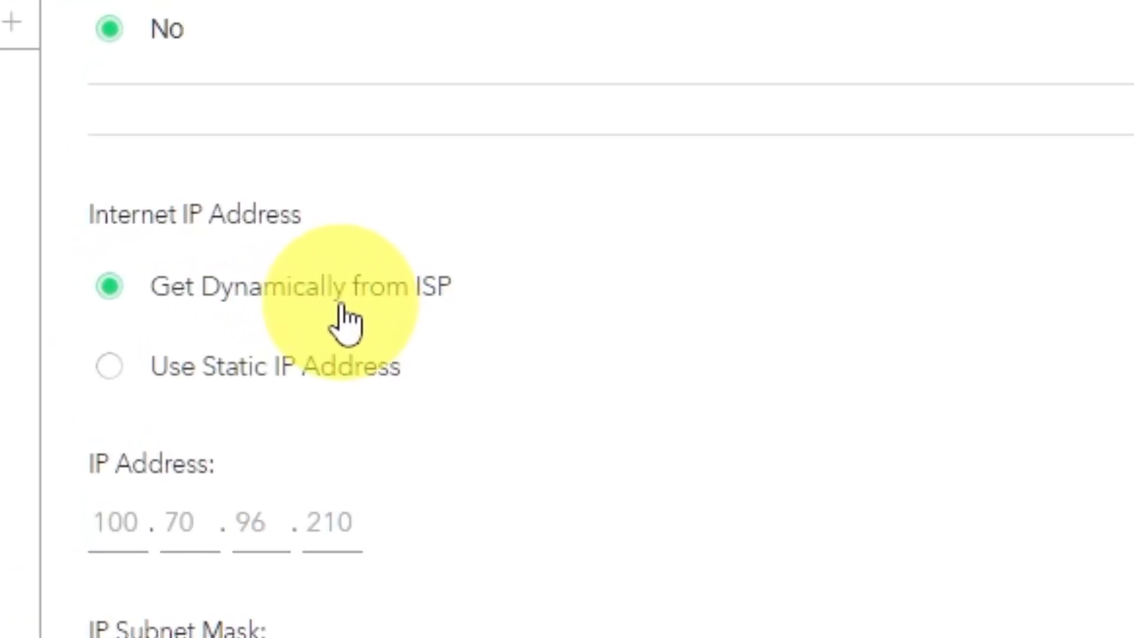
{"action": "scroll", "coordinate": [808, 331], "scroll_direction": "down", "scroll_amount": 3}
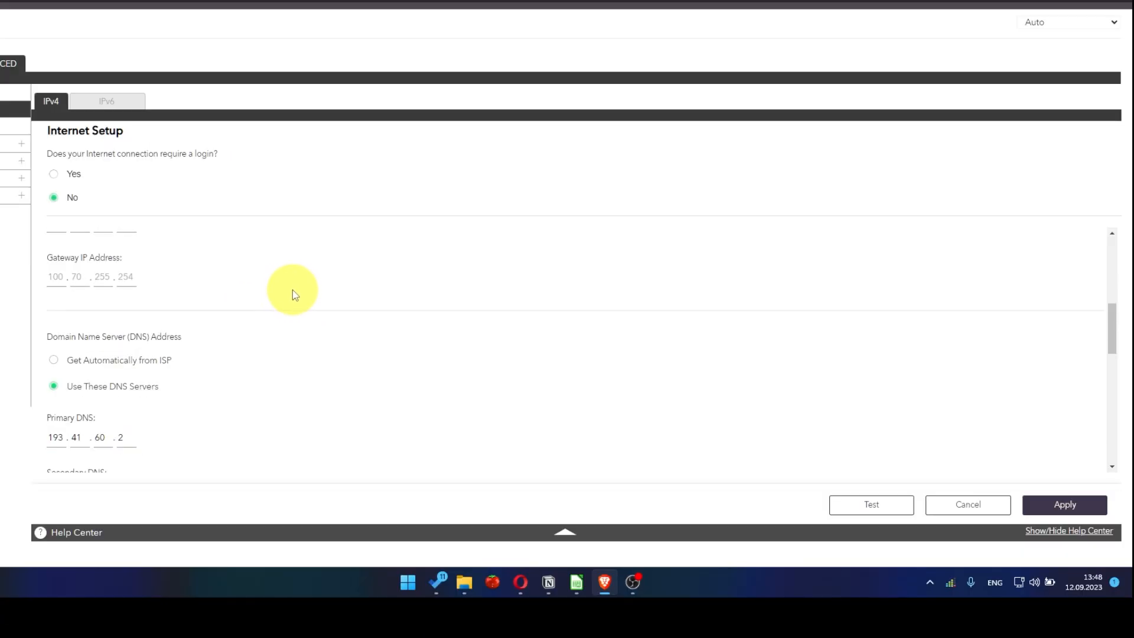
{"action": "scroll", "coordinate": [295, 295], "scroll_direction": "down", "scroll_amount": 1}
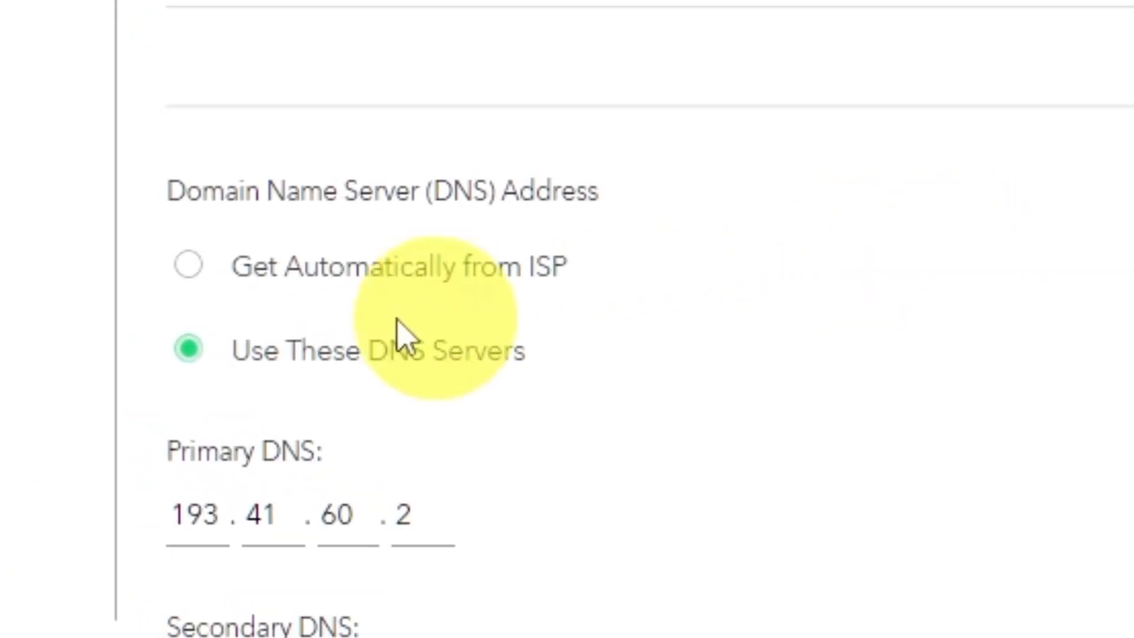
{"action": "left_click", "coordinate": [188, 267]}
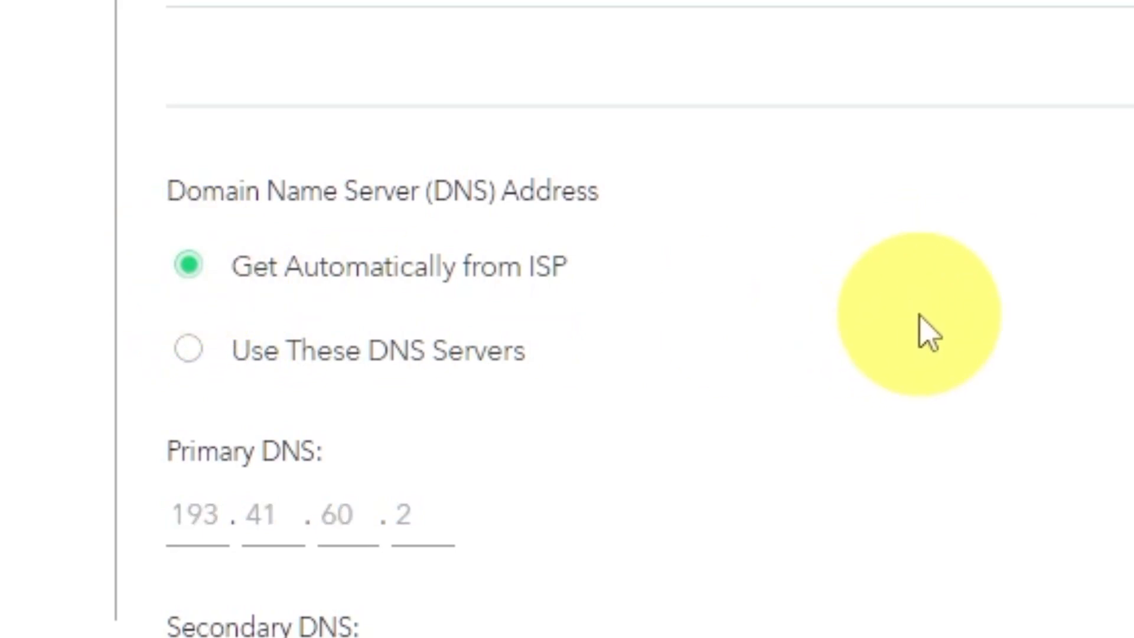
{"action": "scroll", "coordinate": [281, 313], "scroll_direction": "down", "scroll_amount": 3}
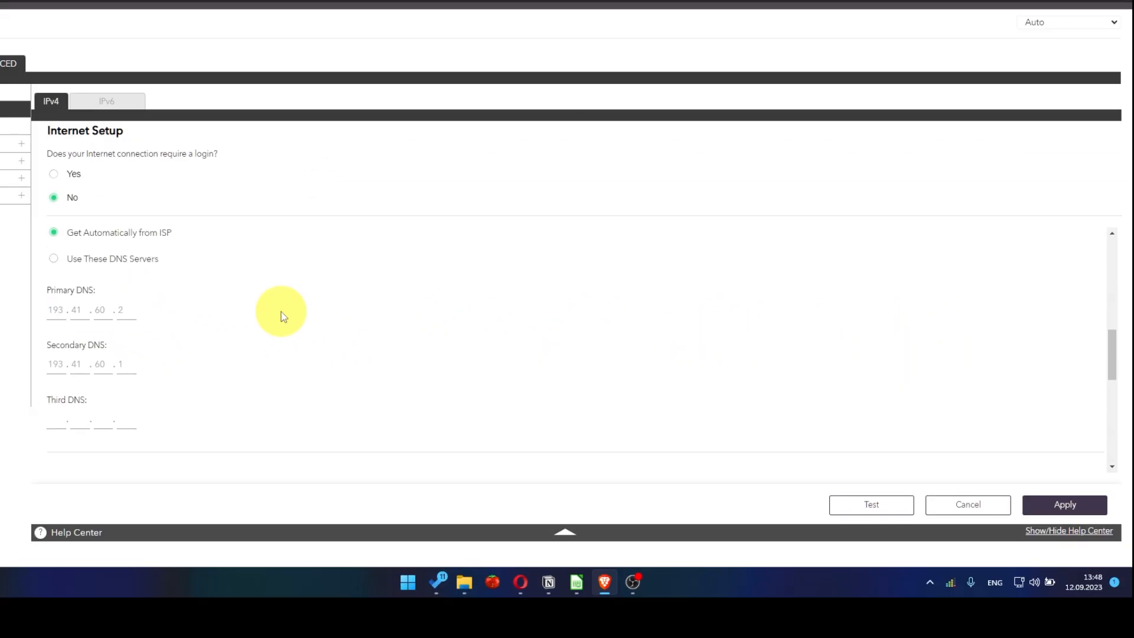
{"action": "scroll", "coordinate": [283, 316], "scroll_direction": "down", "scroll_amount": 2}
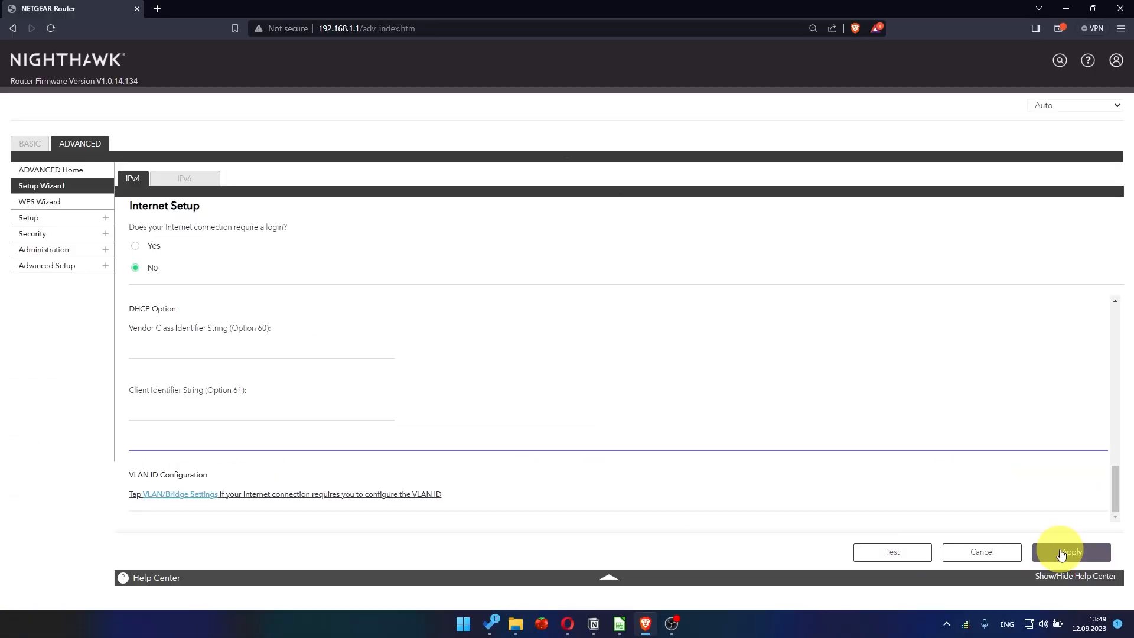
Apply the Internet setup changes and sign back in with the admin username and password.
{"action": "left_click", "coordinate": [1061, 553]}
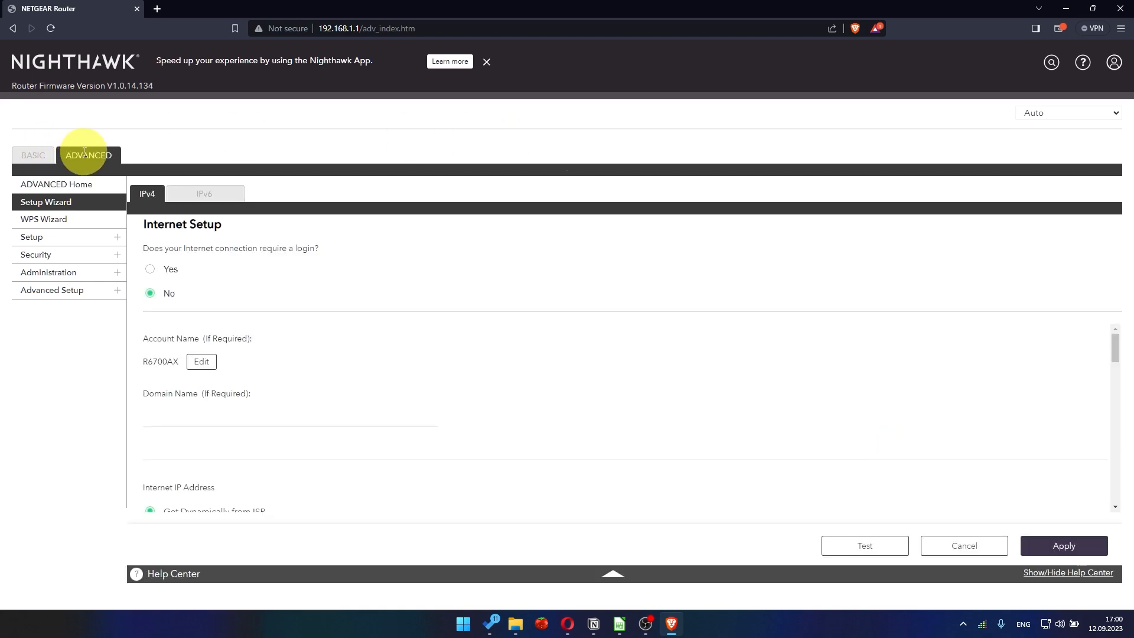
{"action": "left_click", "coordinate": [85, 152]}
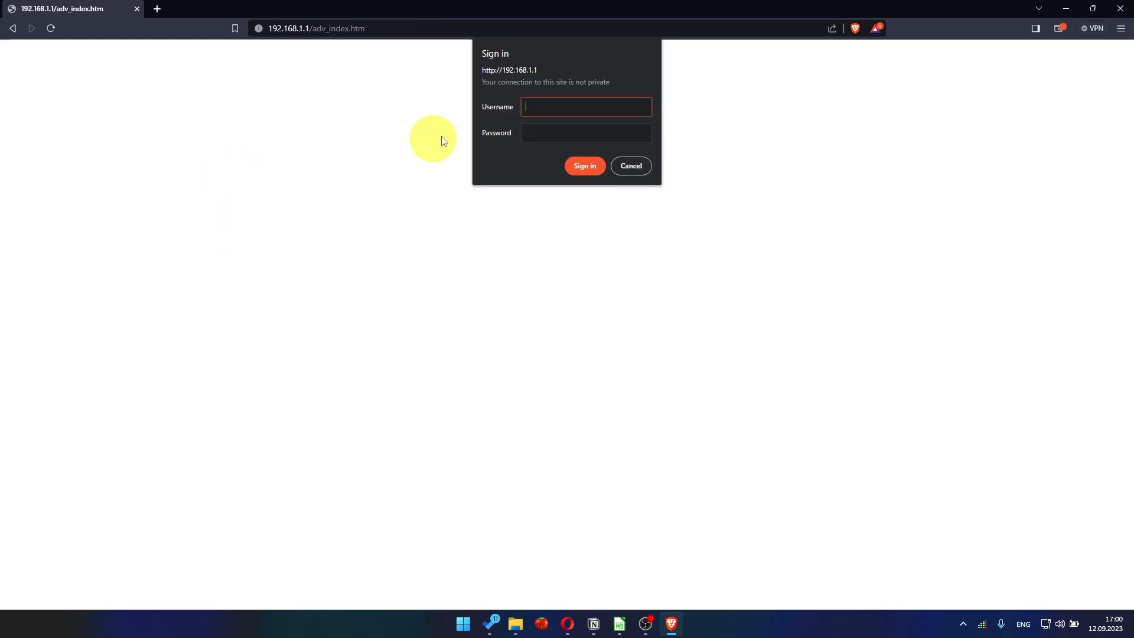
{"action": "type", "text": "admin"}
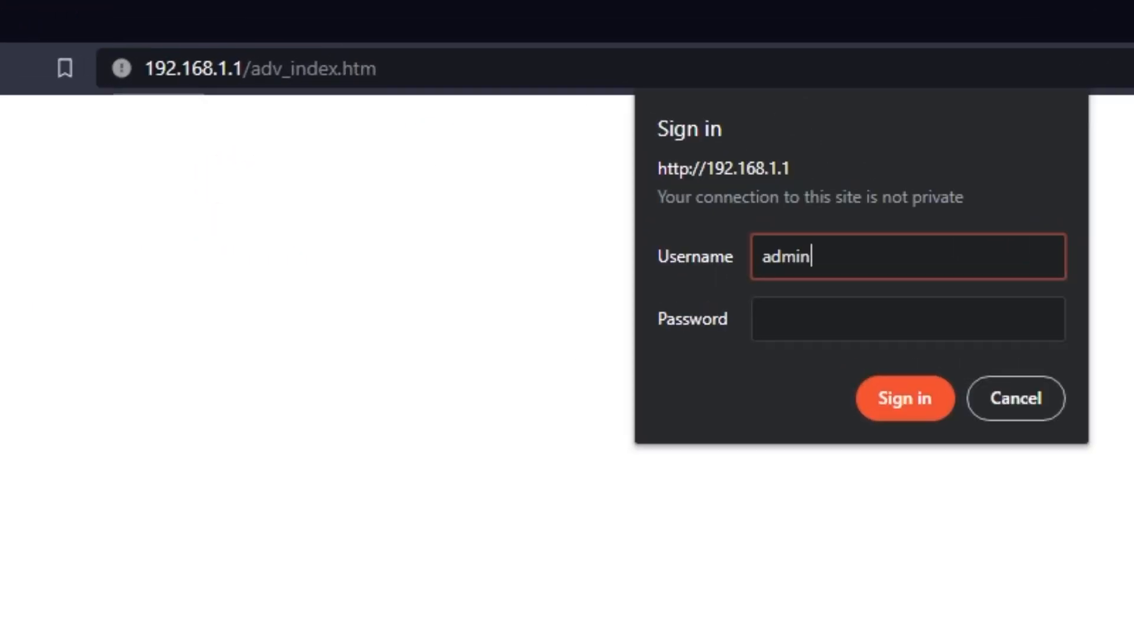
{"action": "key", "text": "Tab"}
{"action": "type", "text": "************"}
{"action": "key", "text": "Return"}
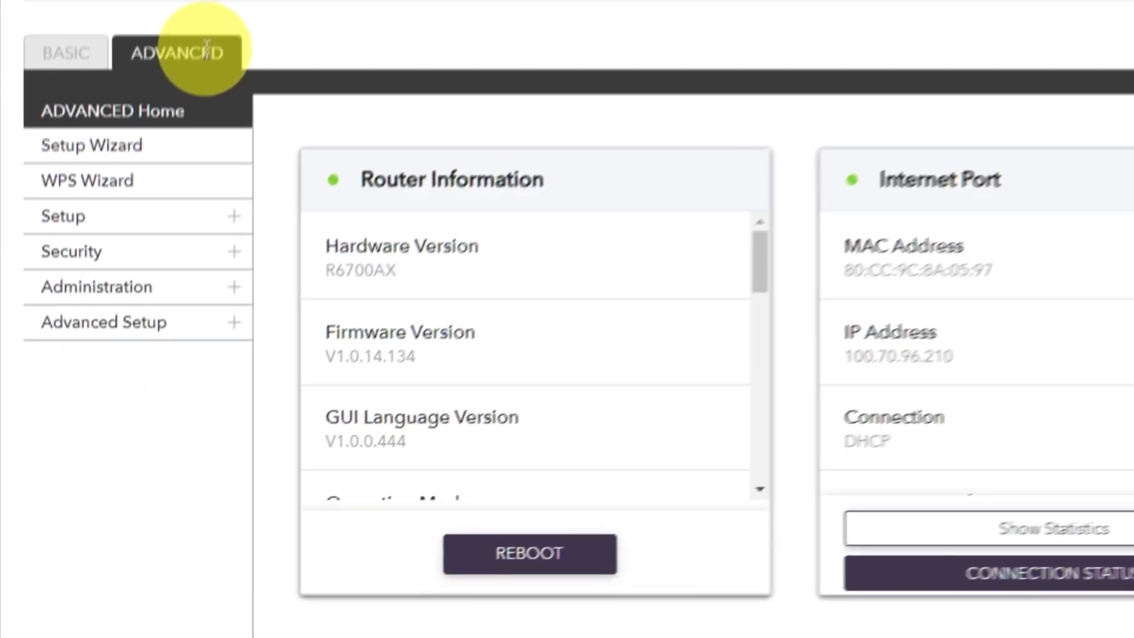
Reboot the router from the Advanced Home dashboard and confirm the restart.
{"action": "left_click", "coordinate": [153, 234]}
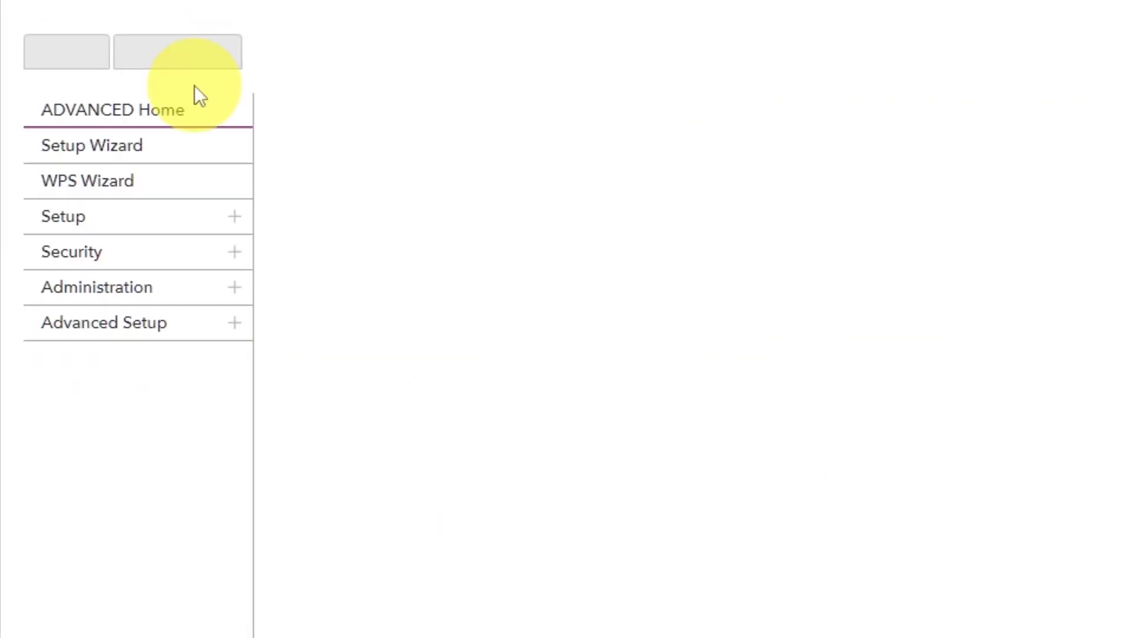
{"action": "left_click", "coordinate": [182, 116]}
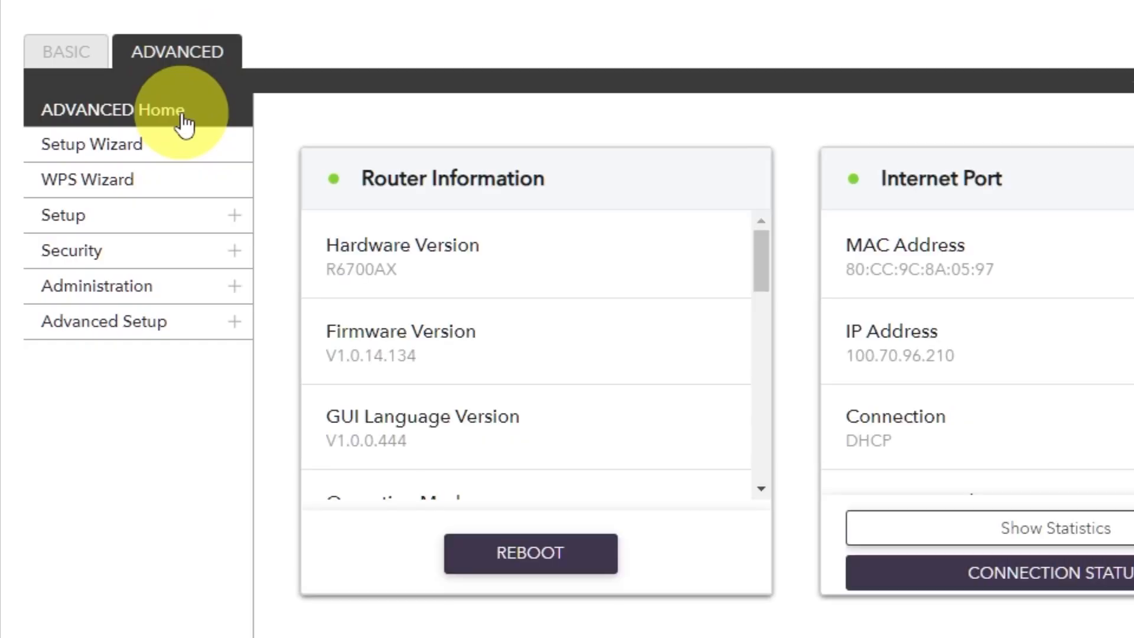
{"action": "left_click", "coordinate": [514, 555]}
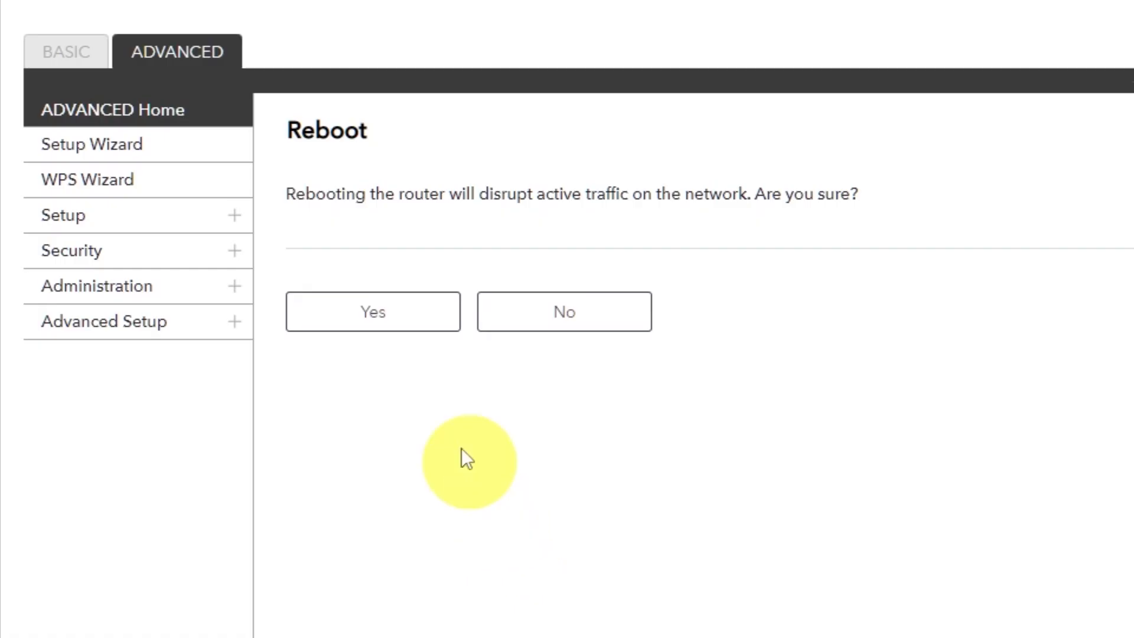
{"action": "left_click", "coordinate": [374, 321]}
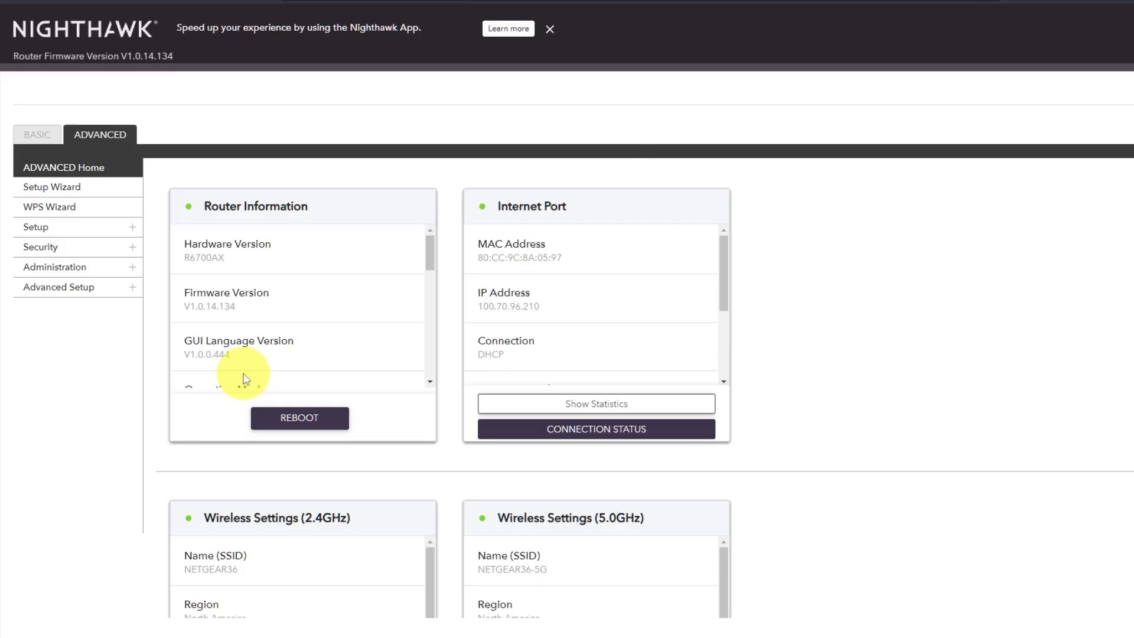
Test connectivity by rerunning the youtube search from history in a new tab.
{"action": "left_click", "coordinate": [157, 10]}
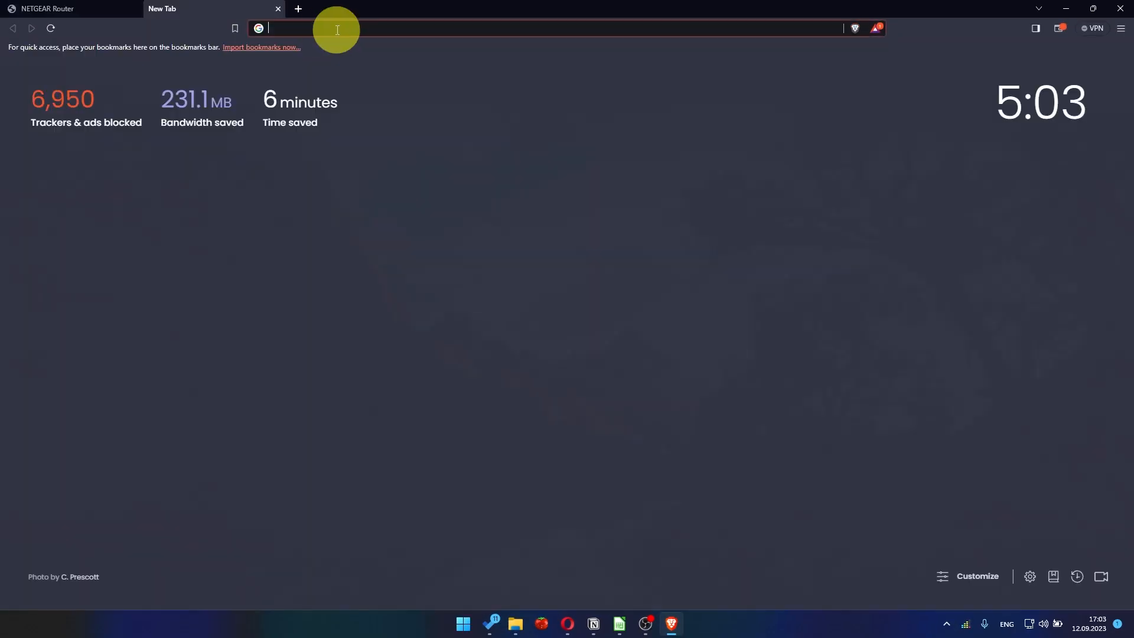
{"action": "left_click", "coordinate": [344, 30]}
{"action": "left_click", "coordinate": [321, 52]}
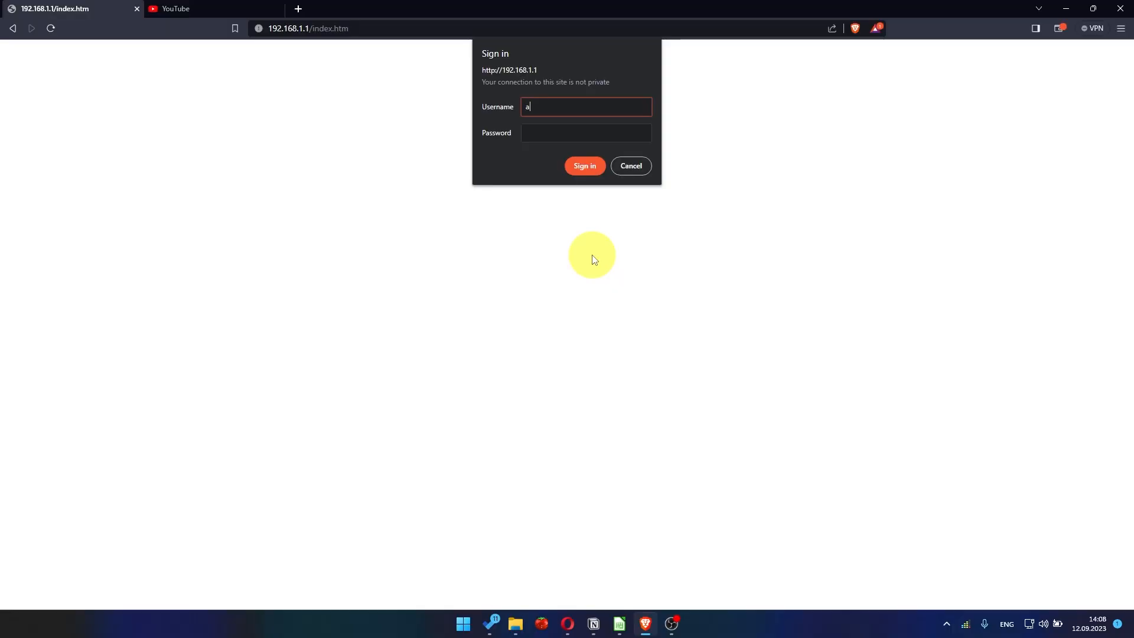
Sign back in to the router as admin with the account password and dismiss the NETGEAR Armor popup.
{"action": "type", "text": "dmin"}
{"action": "key", "text": "Tab"}
{"action": "type", "text": "admin123"}
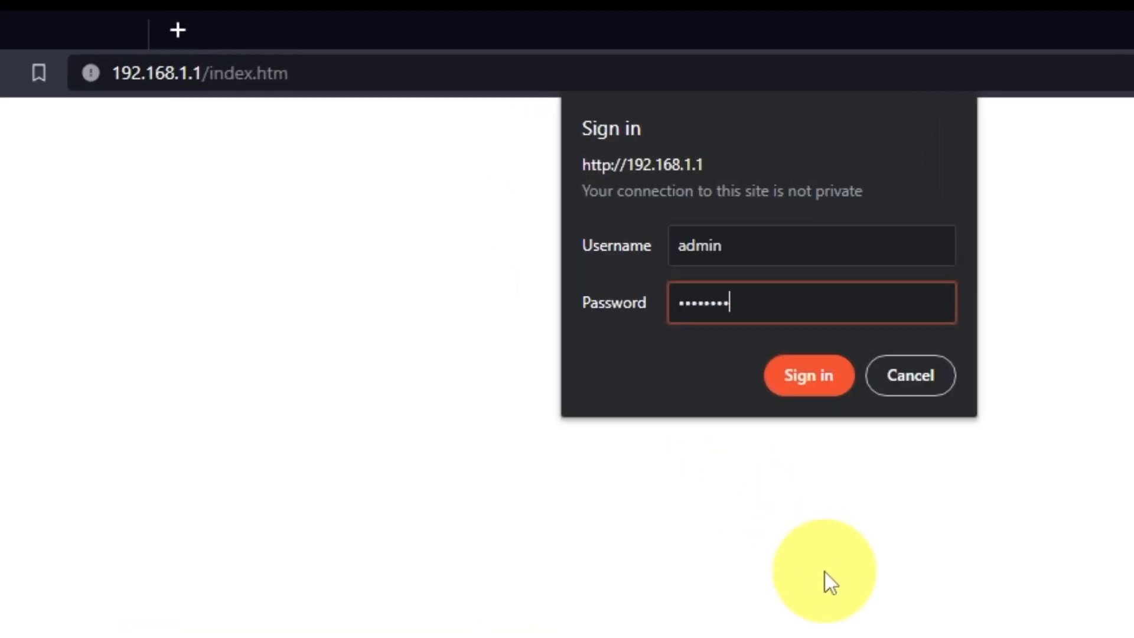
{"action": "type", "text": "45"}
{"action": "key", "text": "Return"}
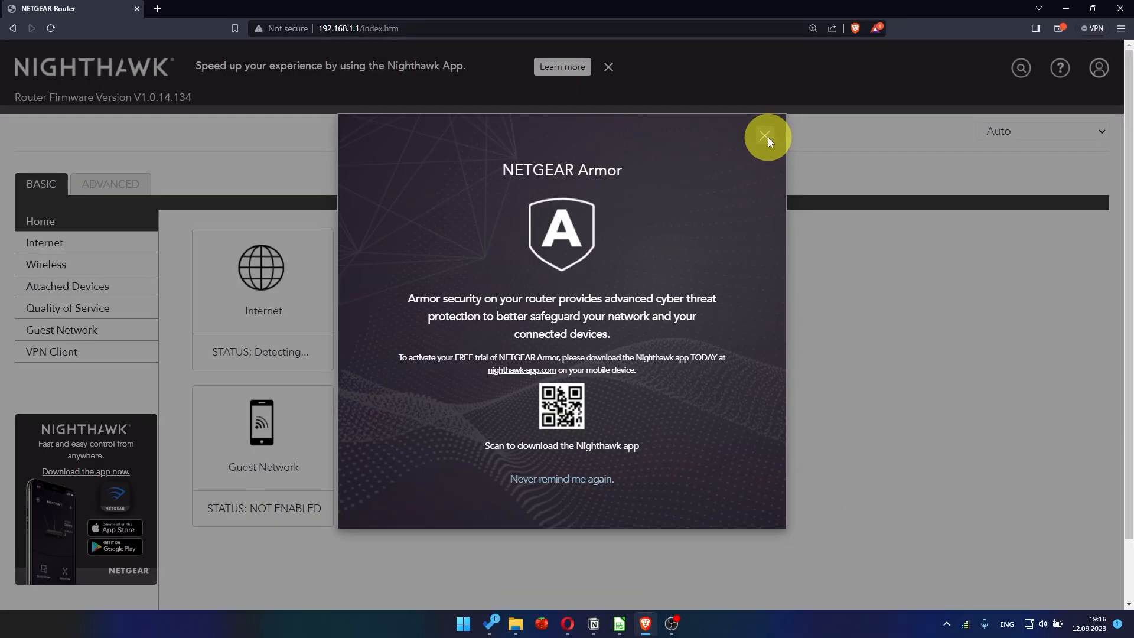
{"action": "left_click", "coordinate": [1077, 258]}
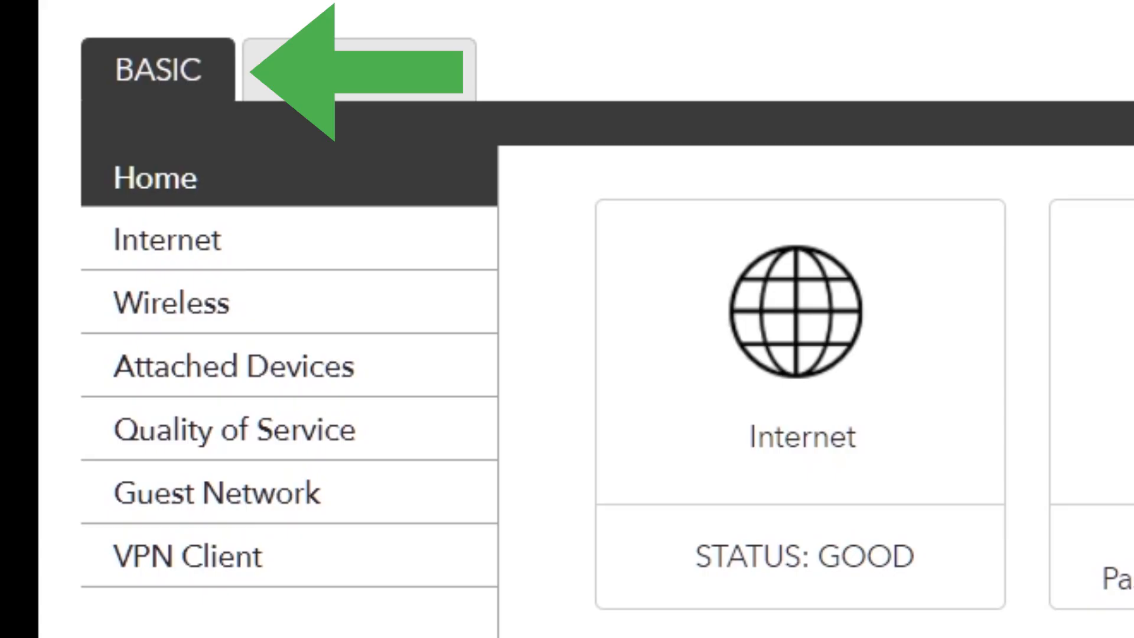
{"action": "left_click", "coordinate": [296, 247]}
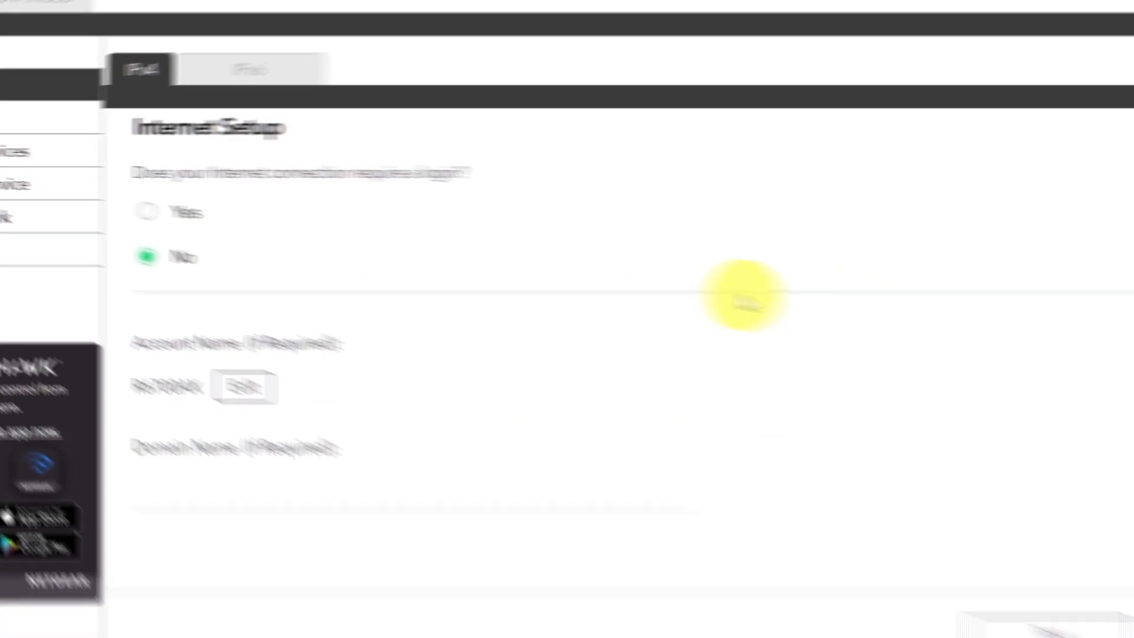
{"action": "scroll", "coordinate": [534, 369], "scroll_direction": "down", "scroll_amount": 10}
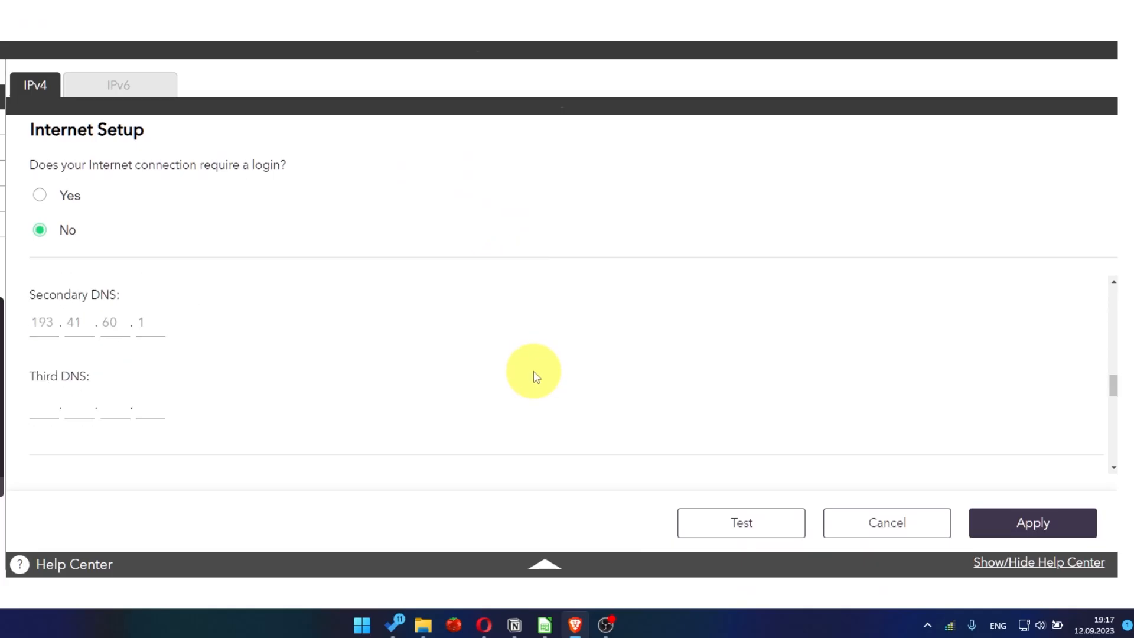
{"action": "scroll", "coordinate": [534, 372], "scroll_direction": "down", "scroll_amount": 2}
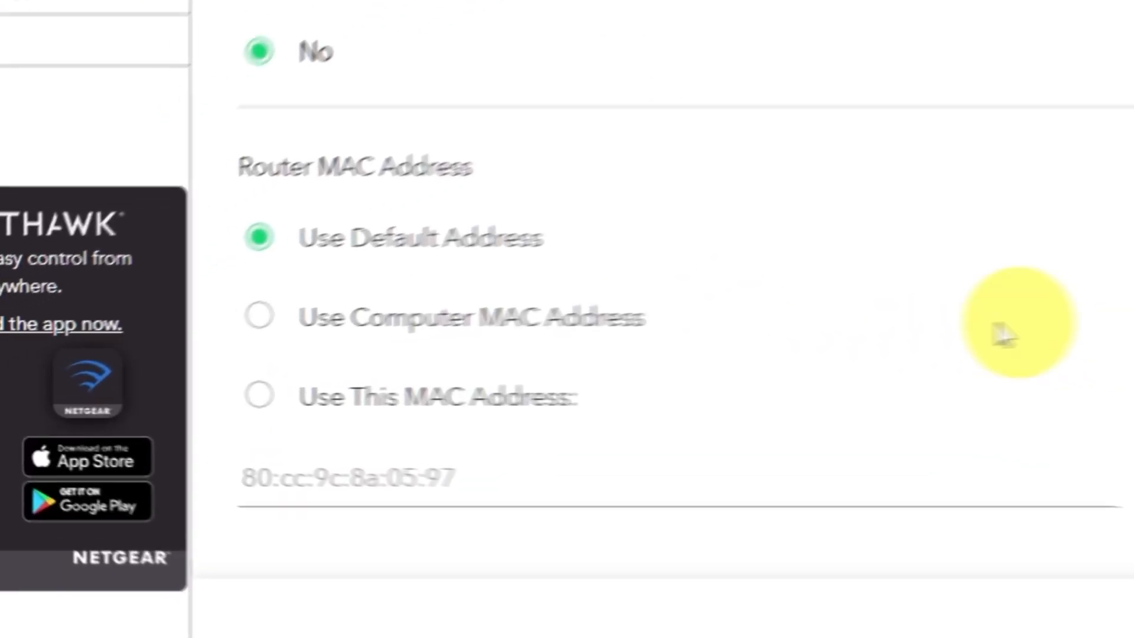
{"action": "left_click", "coordinate": [270, 313]}
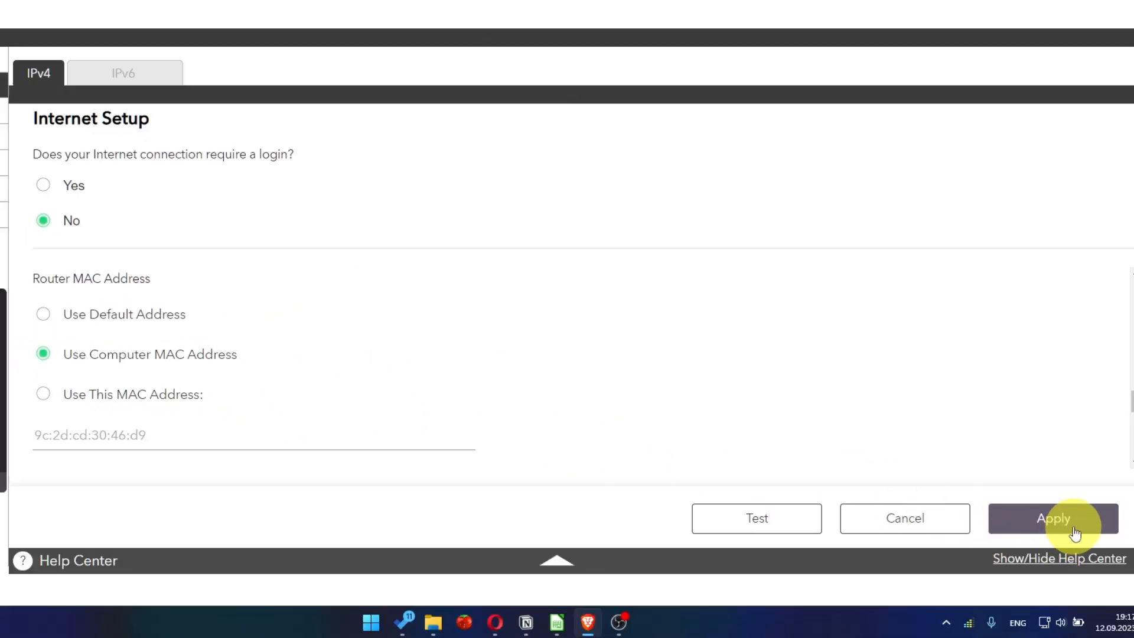
{"action": "left_click", "coordinate": [1075, 533]}
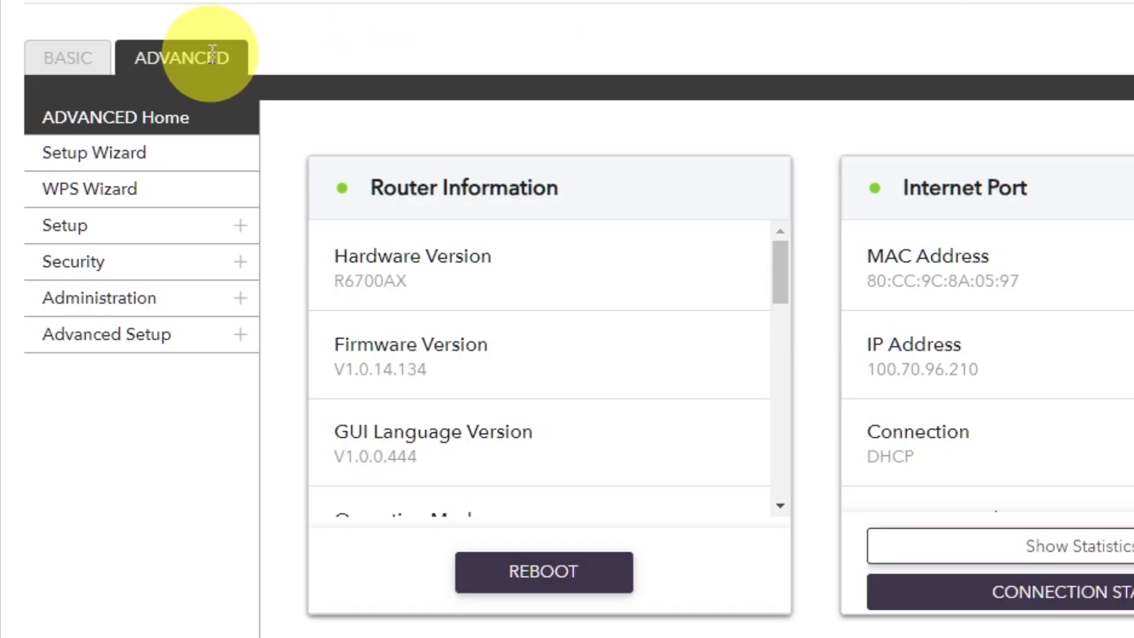
Reboot the router again from Advanced Home, then confirm a youtube search now loads results.
{"action": "left_click", "coordinate": [212, 54]}
{"action": "left_click", "coordinate": [186, 124]}
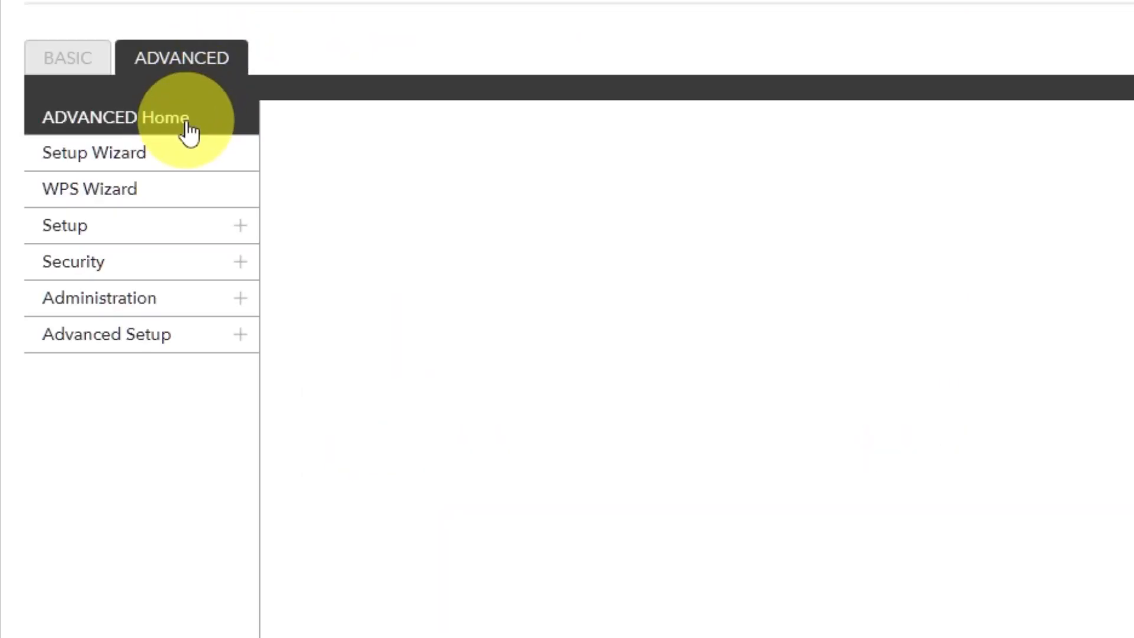
{"action": "left_click", "coordinate": [525, 571]}
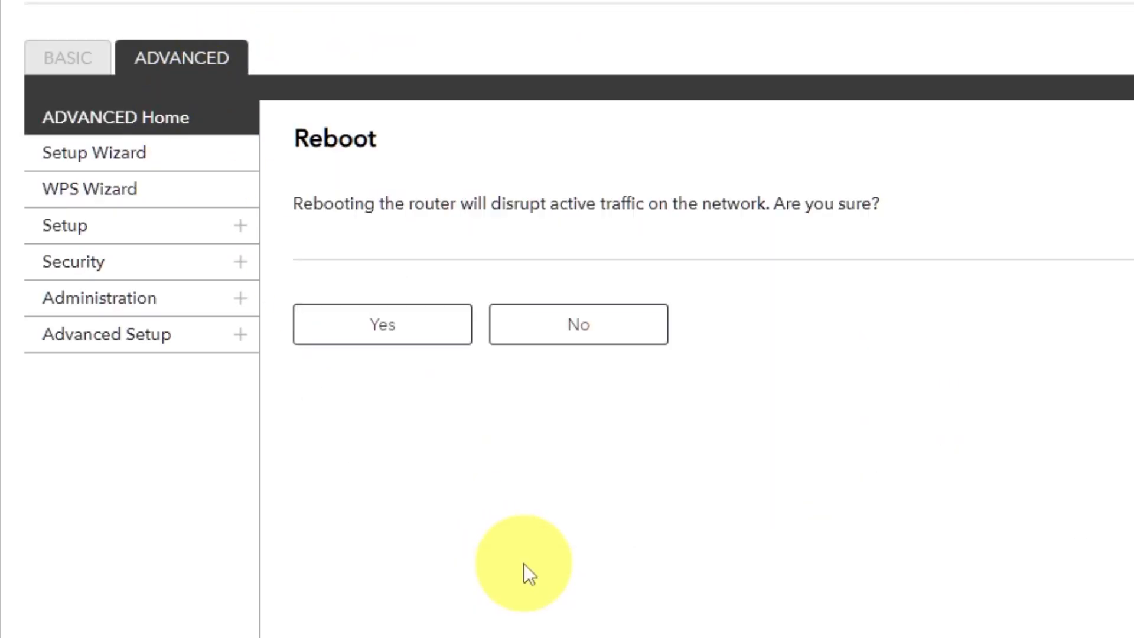
{"action": "left_click", "coordinate": [384, 326]}
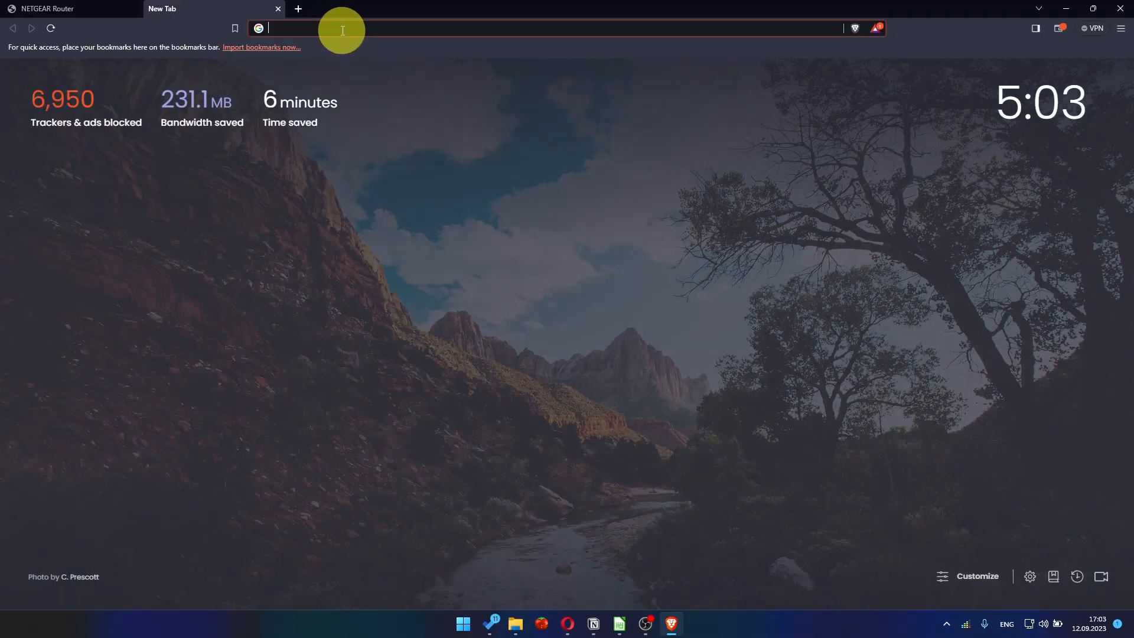
{"action": "left_click", "coordinate": [344, 30]}
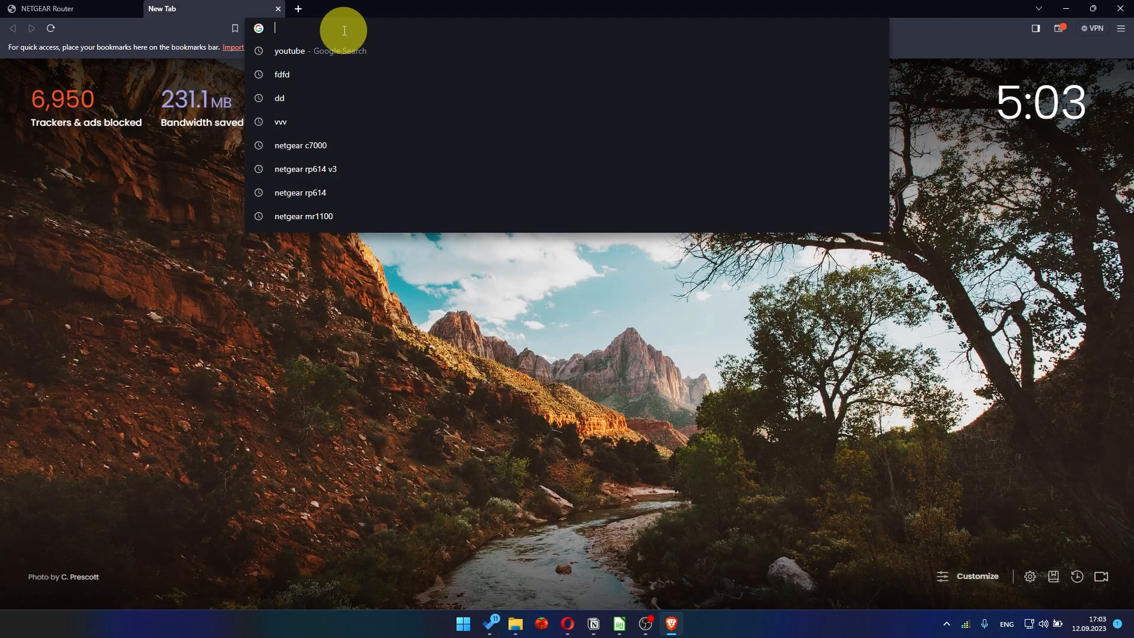
{"action": "left_click", "coordinate": [321, 52]}
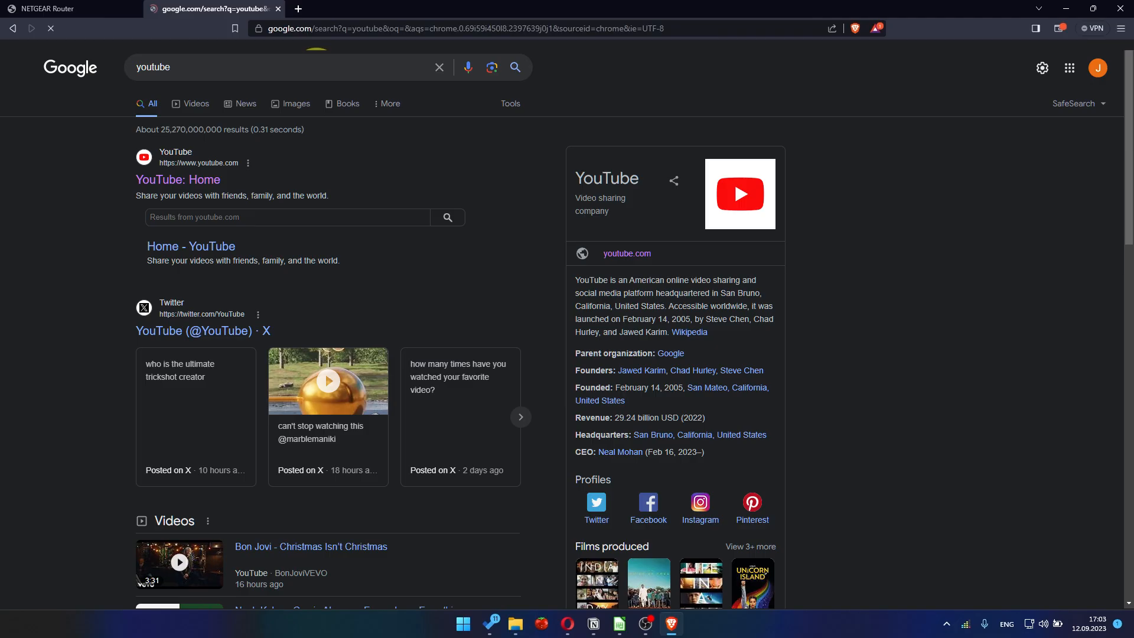